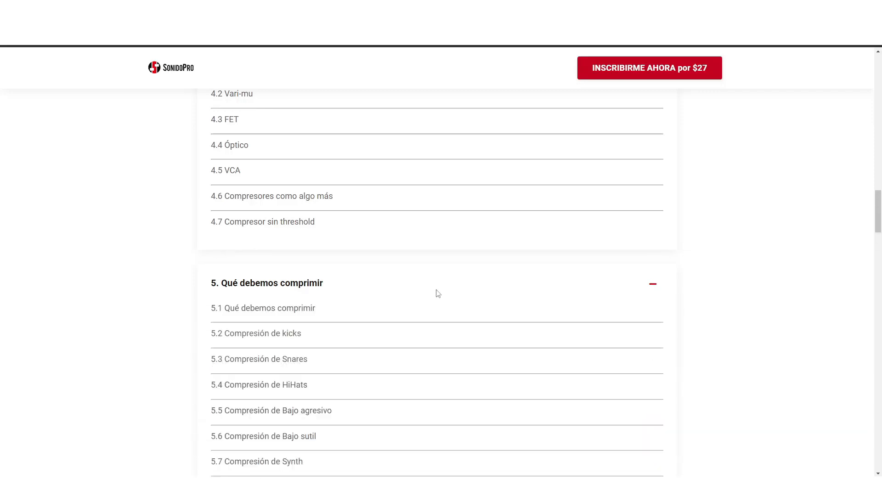
- Review the compression course syllabus, expanding sections 6 "Variantes del compresor" and 7 "Finalizando"
{"action": "scroll", "coordinate": [438, 293], "scroll_direction": "down", "scroll_amount": 5}
{"action": "scroll", "coordinate": [438, 293], "scroll_direction": "down", "scroll_amount": 9}
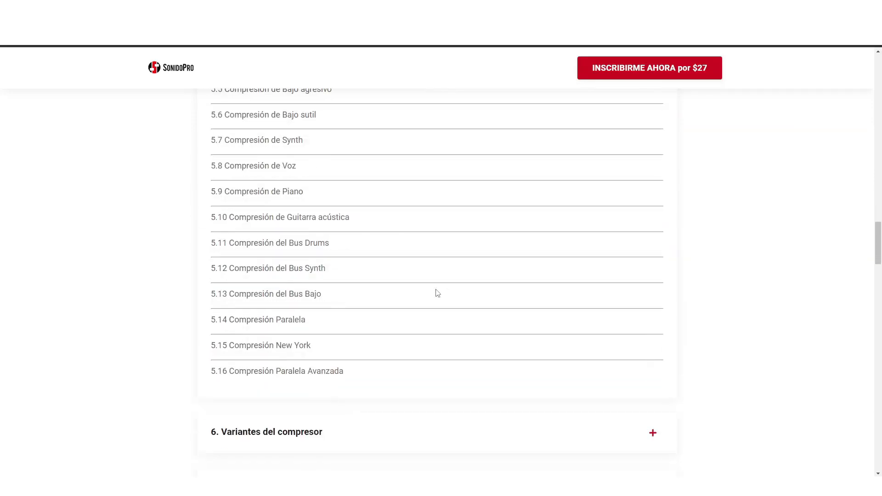
{"action": "left_click", "coordinate": [377, 121]}
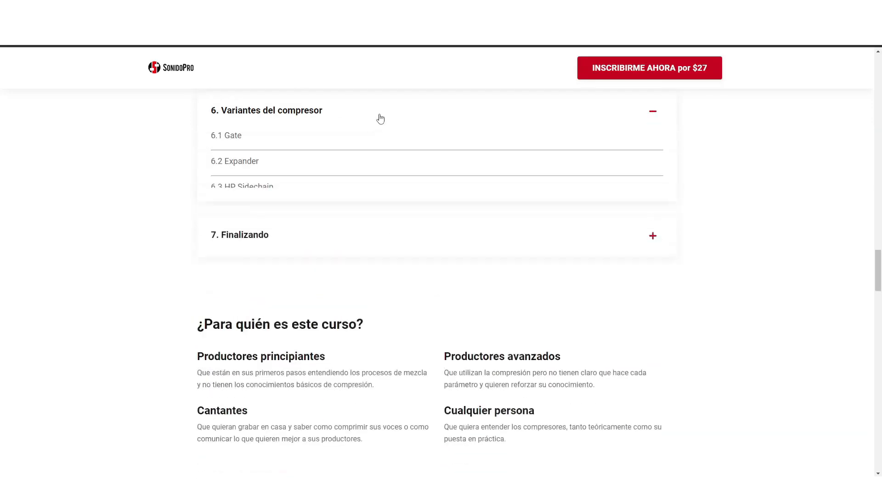
{"action": "left_click", "coordinate": [376, 280]}
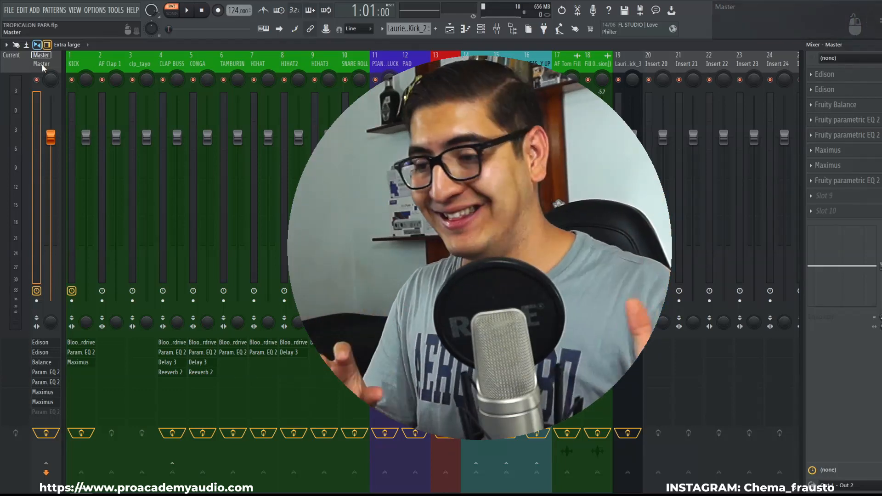
- Open the first Edison on the Master track and play the Laurie Webb Kick sample with its whole waveform in view
{"action": "left_click", "coordinate": [858, 75]}
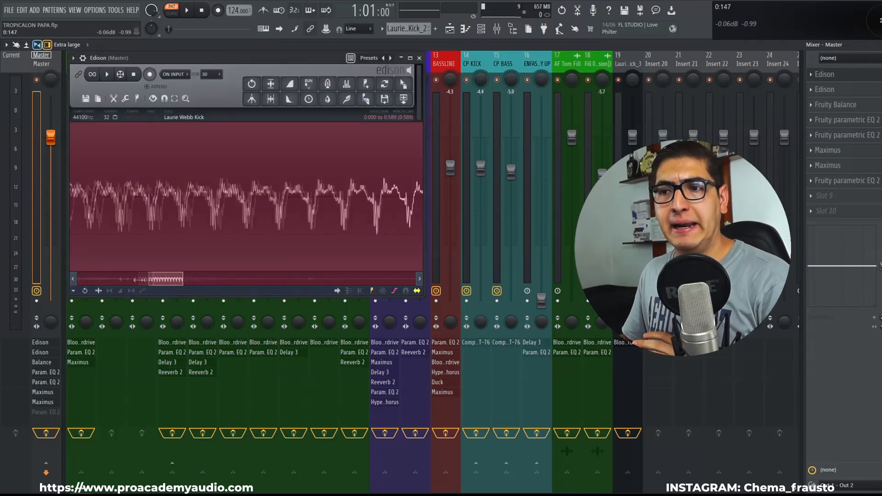
{"action": "left_click_drag", "start_coordinate": [138, 280], "coordinate": [77, 279]}
{"action": "left_click_drag", "start_coordinate": [183, 279], "coordinate": [416, 280]}
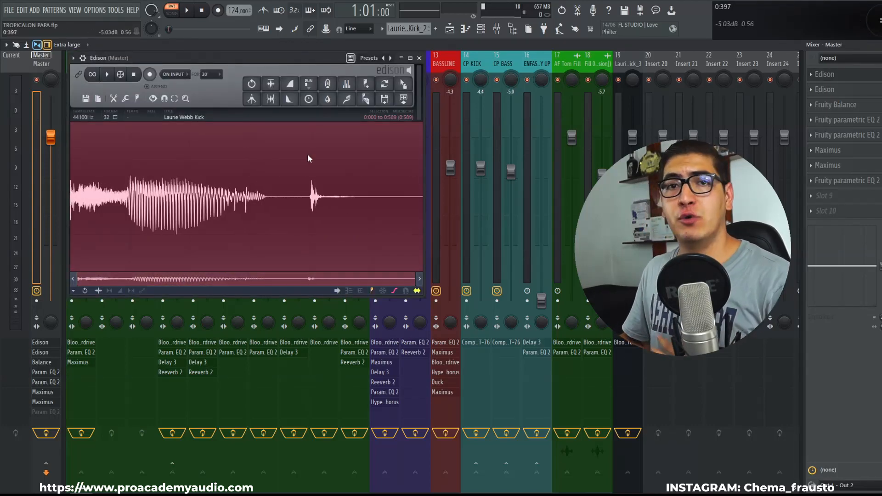
{"action": "left_click", "coordinate": [109, 76]}
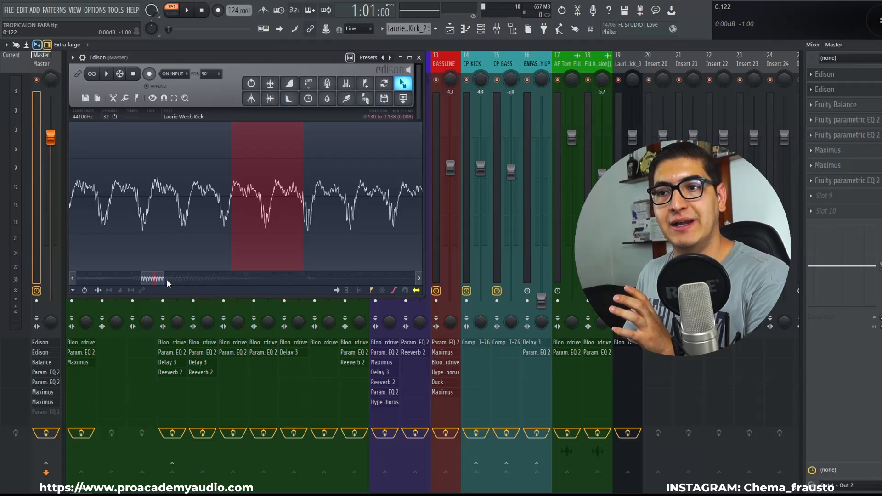
- Audition the 0:130 to 0:138 selection of the kick waveform and add it to the channel rack as a new sampler channel
{"action": "left_click_drag", "start_coordinate": [165, 280], "coordinate": [421, 288]}
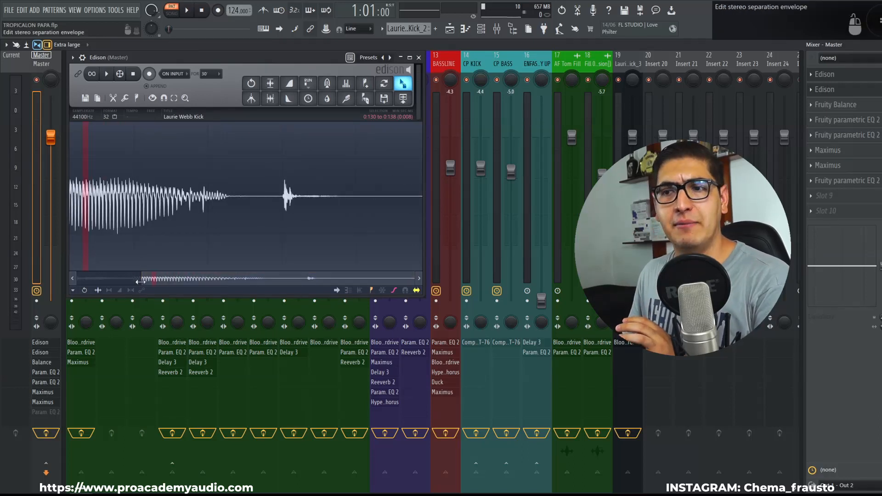
{"action": "left_click_drag", "start_coordinate": [141, 282], "coordinate": [7, 272]}
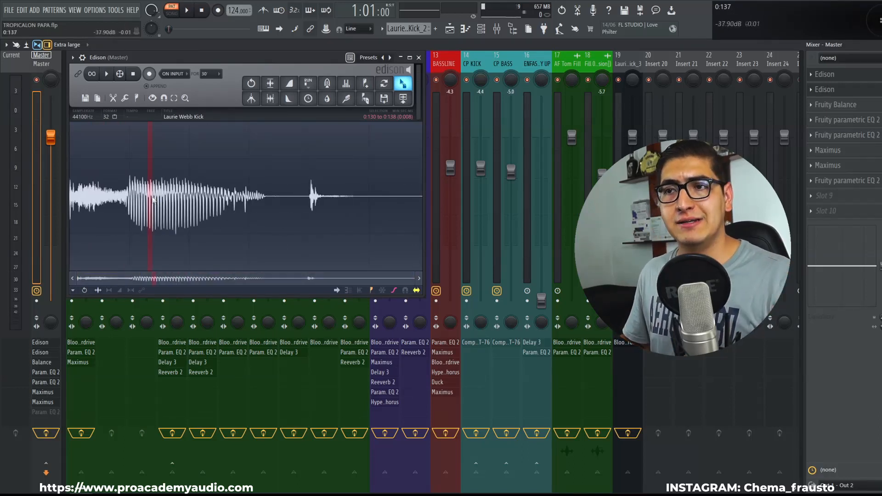
{"action": "left_click", "coordinate": [106, 75]}
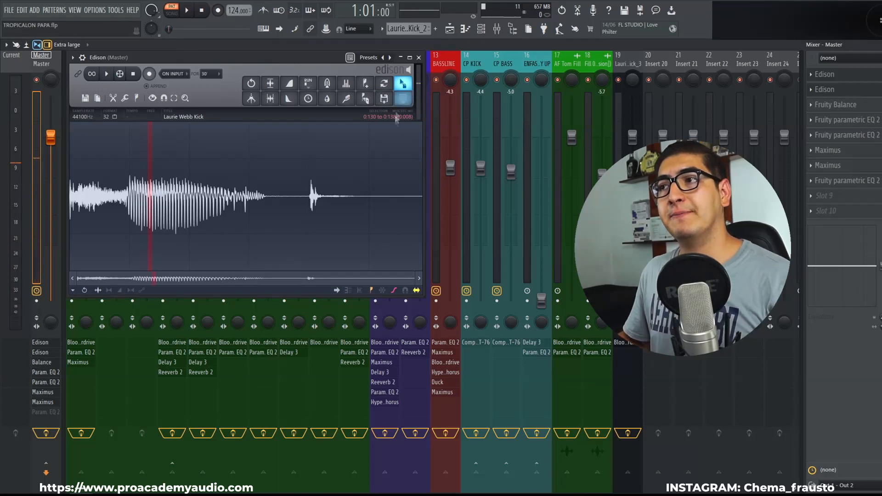
{"action": "left_click_drag", "start_coordinate": [402, 84], "coordinate": [476, 74]}
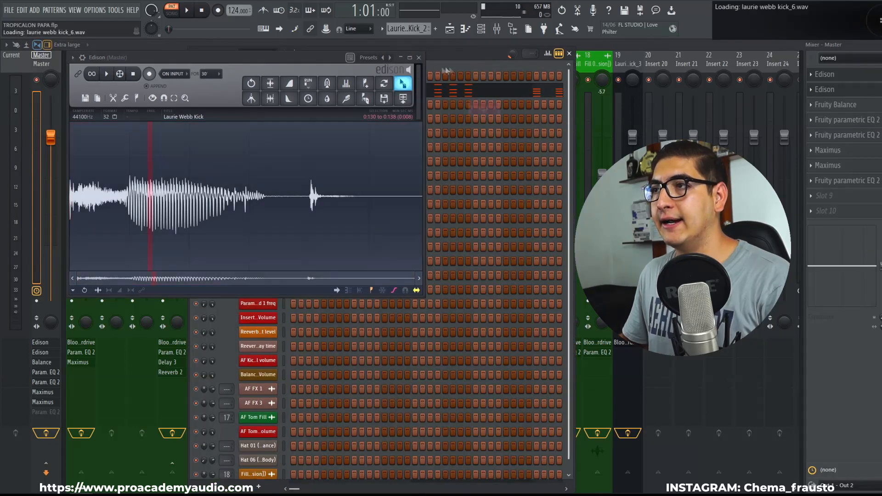
- Close Edison and open the sample settings of the new Laurie Webb Kick_6 channel
{"action": "left_click", "coordinate": [418, 58]}
{"action": "left_click", "coordinate": [419, 57]}
{"action": "left_click", "coordinate": [256, 77]}
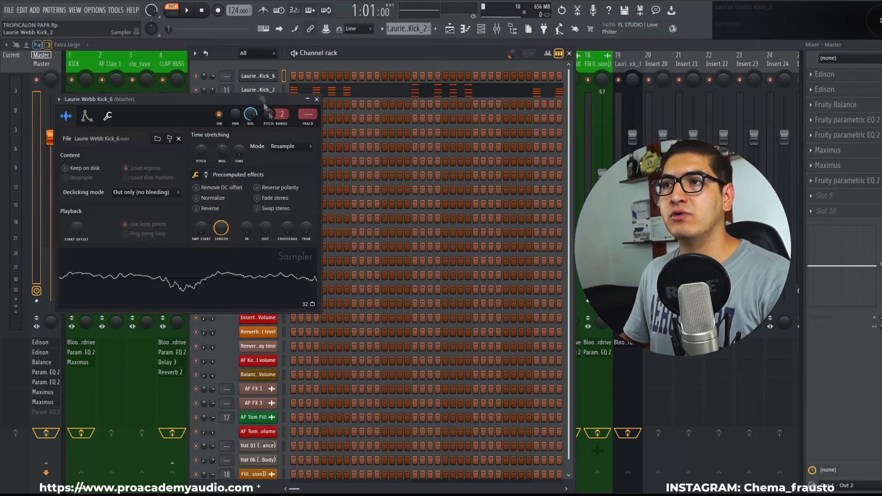
{"action": "left_click_drag", "start_coordinate": [166, 101], "coordinate": [205, 116]}
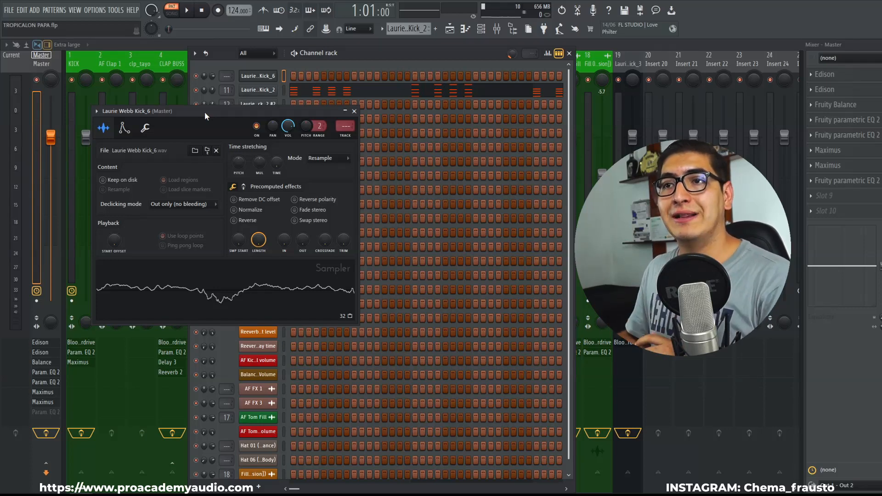
{"action": "left_click", "coordinate": [124, 127]}
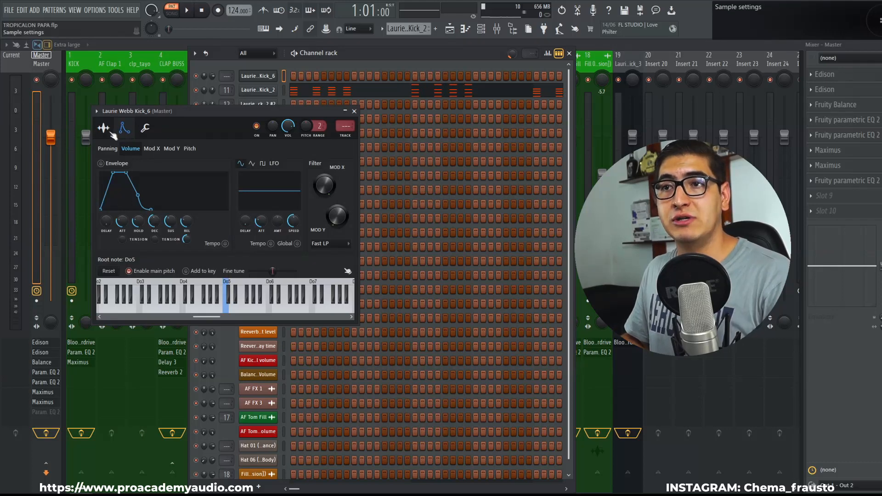
{"action": "left_click", "coordinate": [108, 130]}
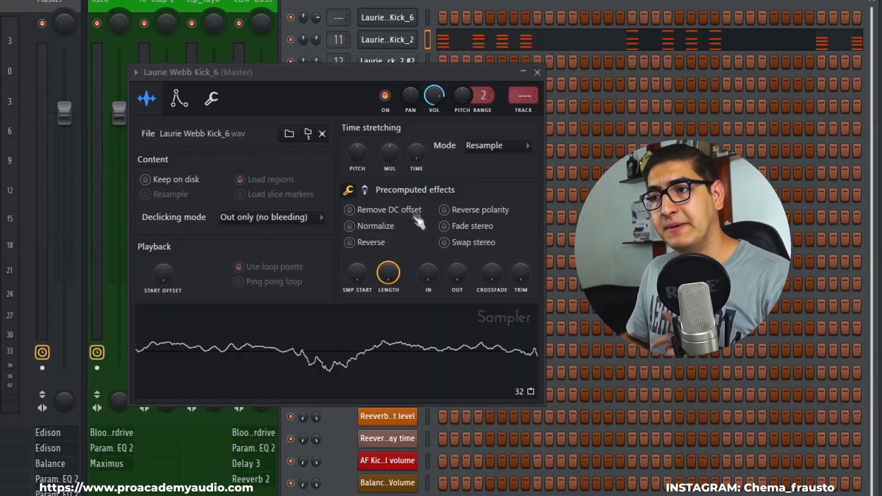
- Normalize the sample, raise its precomputed Boost with Clip enabled, and audition the sound
{"action": "left_click", "coordinate": [351, 227]}
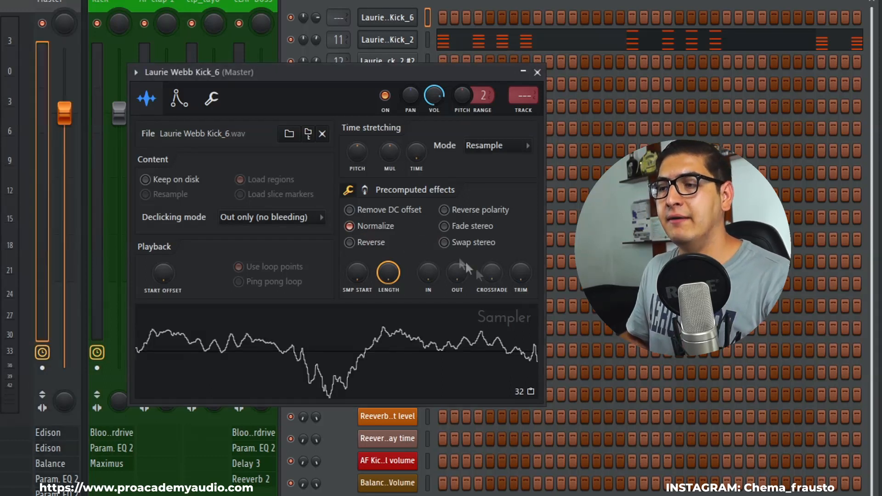
{"action": "left_click", "coordinate": [366, 190]}
{"action": "left_click", "coordinate": [355, 246]}
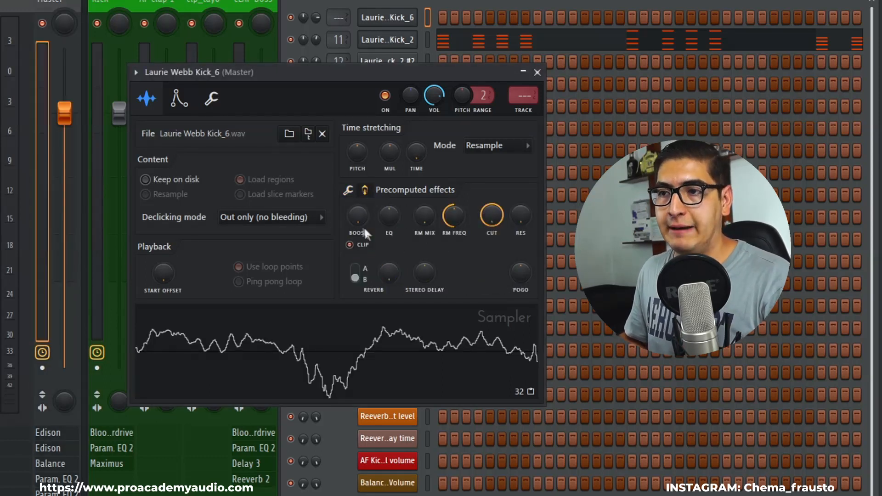
{"action": "left_click_drag", "start_coordinate": [358, 216], "coordinate": [358, 185]}
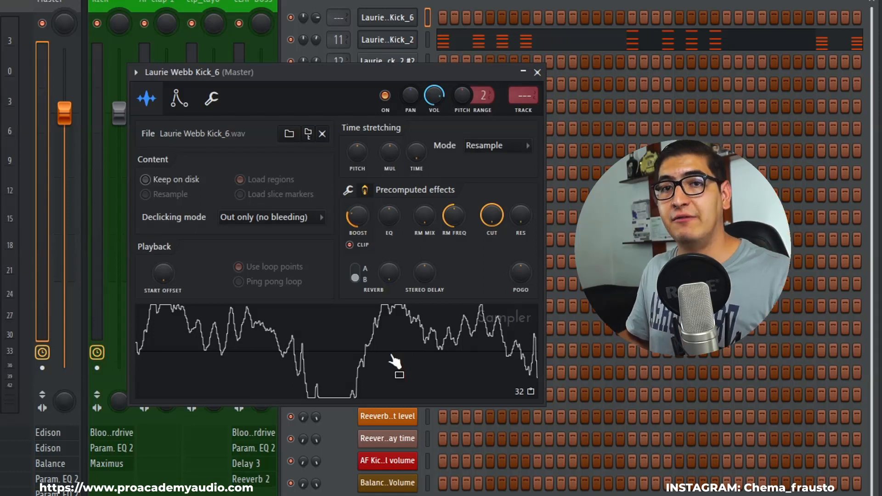
{"action": "left_click", "coordinate": [363, 354]}
{"action": "left_click", "coordinate": [363, 352]}
{"action": "left_click", "coordinate": [363, 352]}
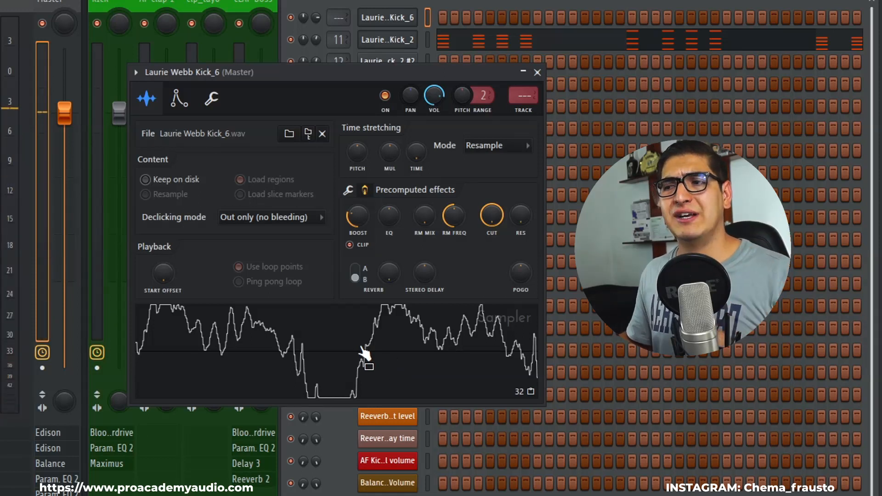
- Loop the sample with loop points and a small crossfade, and audition the sustained tone
{"action": "left_click", "coordinate": [348, 191]}
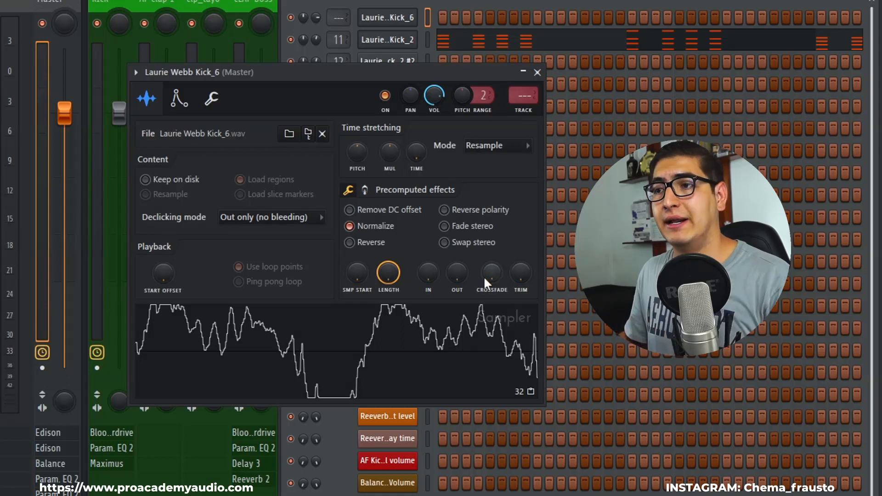
{"action": "left_click_drag", "start_coordinate": [492, 273], "coordinate": [492, 268]}
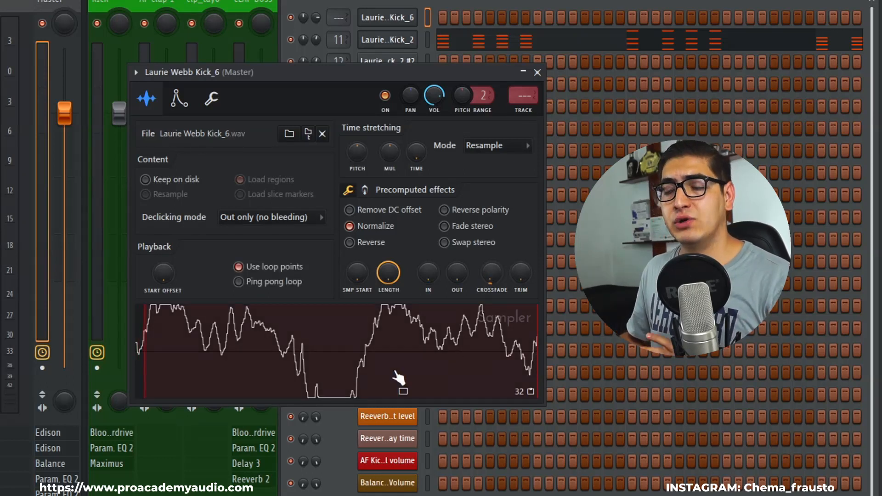
{"action": "left_click", "coordinate": [371, 373]}
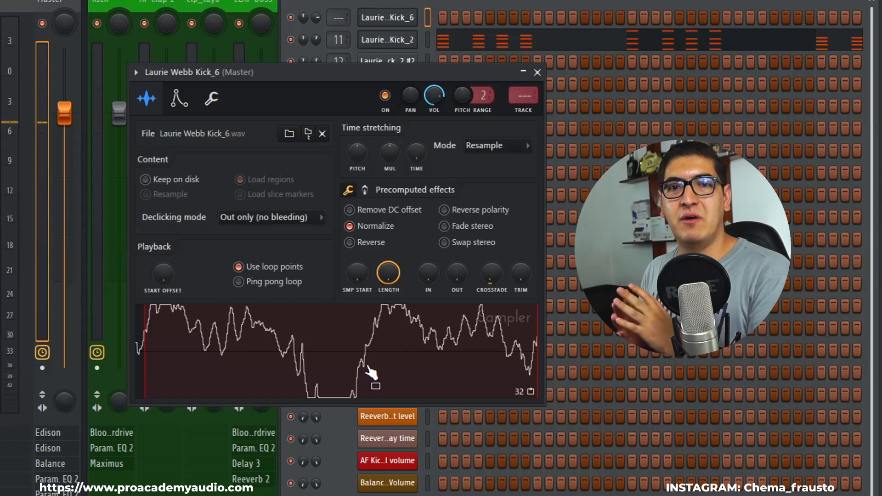
- Enable the volume envelope and shape a pluck with zero attack, hold and sustain, a short curved decay and a longer release
{"action": "left_click", "coordinate": [178, 99]}
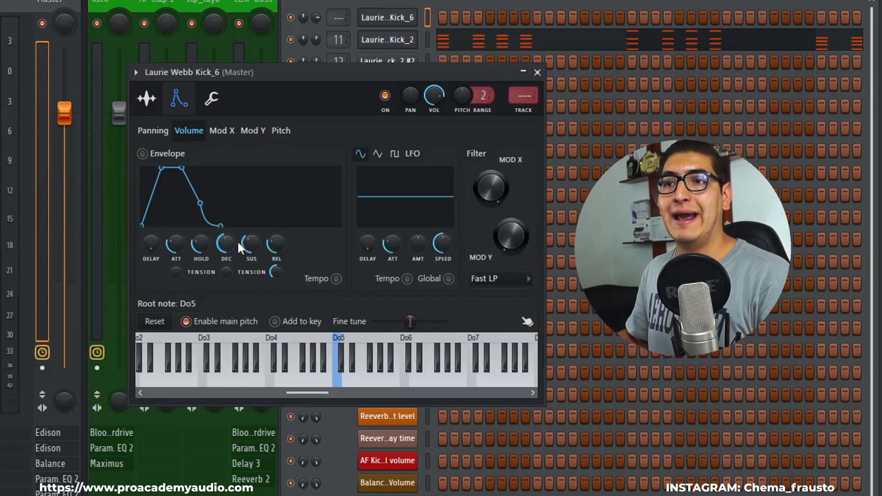
{"action": "left_click", "coordinate": [142, 153]}
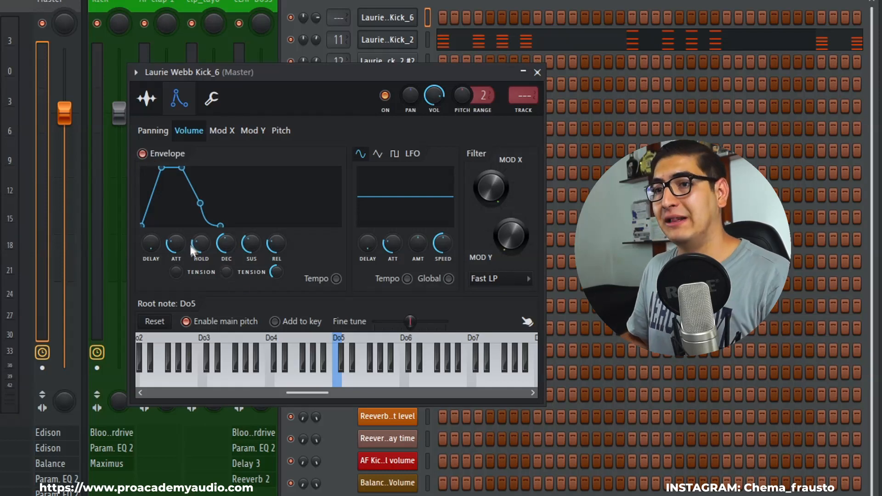
{"action": "left_click_drag", "start_coordinate": [176, 245], "coordinate": [176, 274]}
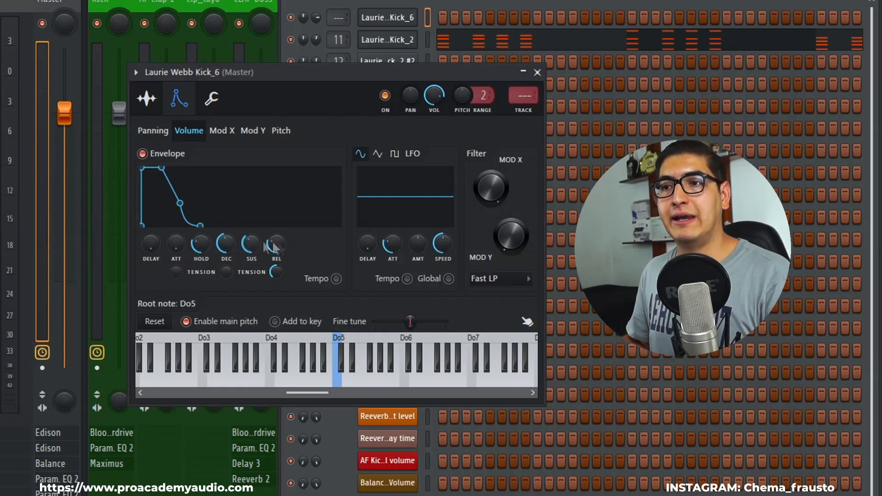
{"action": "left_click_drag", "start_coordinate": [176, 242], "coordinate": [175, 214]}
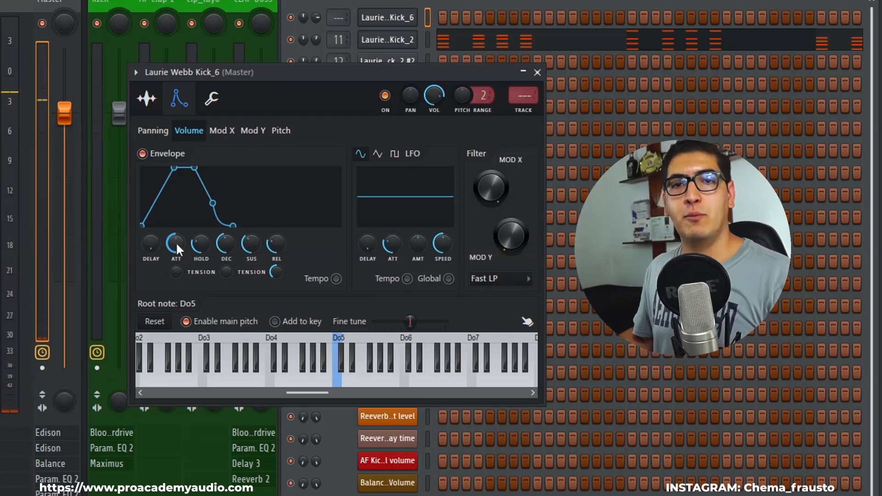
{"action": "left_click_drag", "start_coordinate": [176, 242], "coordinate": [178, 250]}
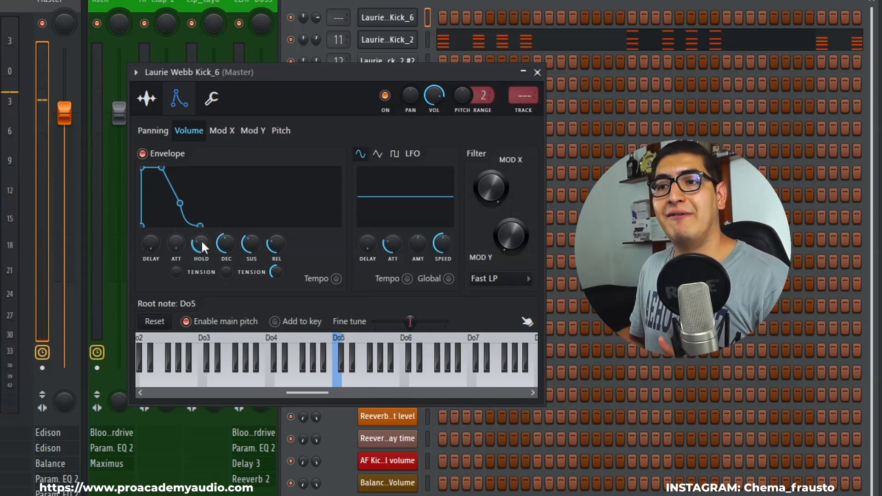
{"action": "left_click_drag", "start_coordinate": [202, 244], "coordinate": [224, 285]}
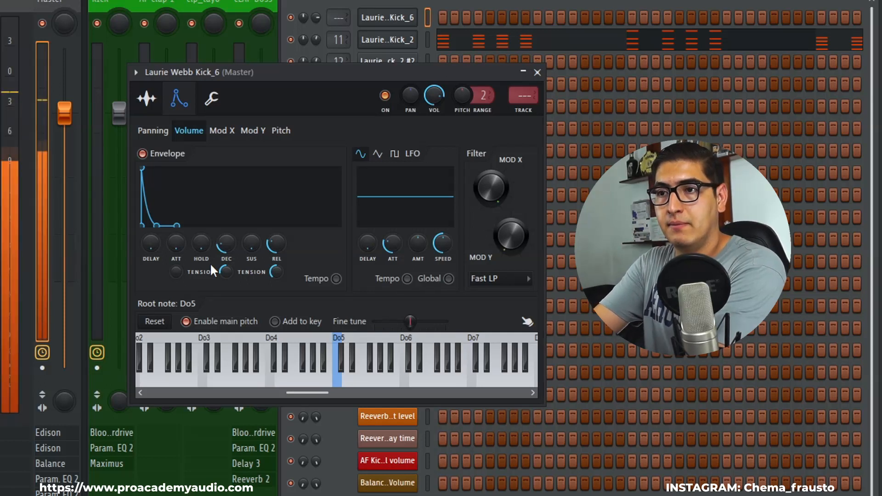
{"action": "left_click_drag", "start_coordinate": [283, 244], "coordinate": [282, 237]}
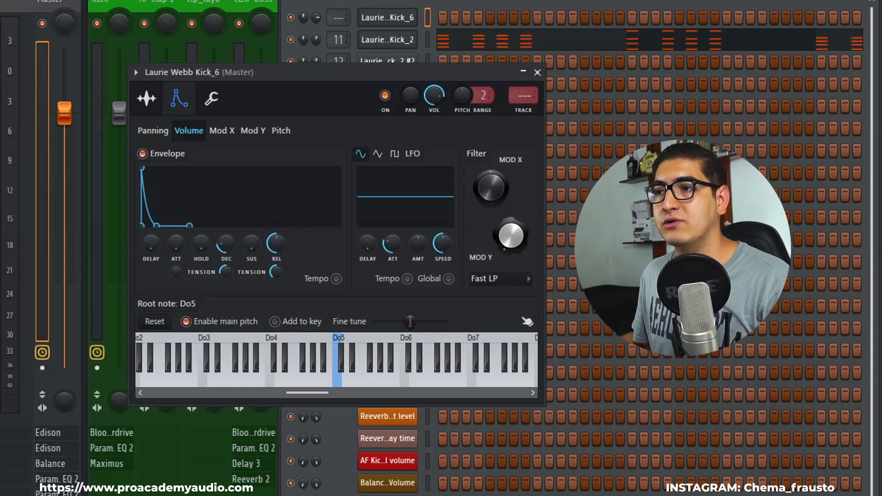
- Turn the channel's Fast LP filter Mod X down to a low cutoff and raise Mod Y slightly
{"action": "left_click_drag", "start_coordinate": [477, 190], "coordinate": [477, 202]}
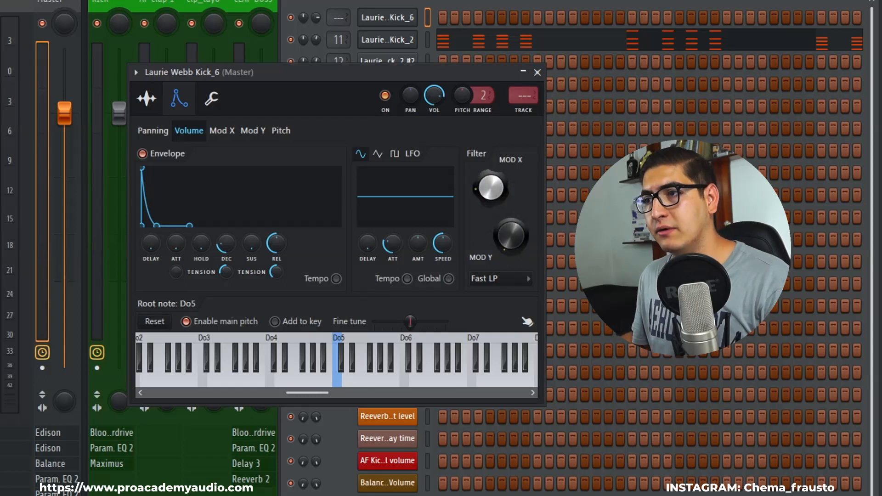
{"action": "left_click_drag", "start_coordinate": [512, 236], "coordinate": [511, 223]}
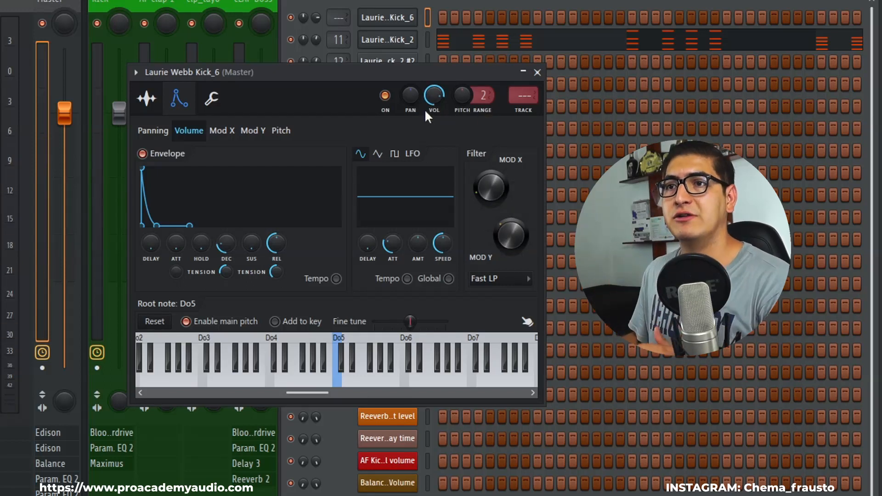
- Enable the Mod X envelope with a positive amount, minimal attack, zero hold and sustain, and short decay and release
{"action": "left_click", "coordinate": [222, 133]}
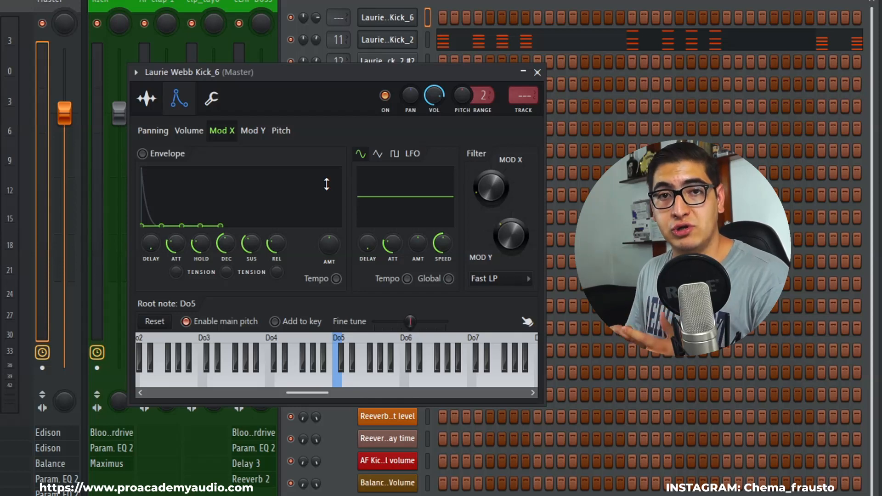
{"action": "left_click", "coordinate": [143, 153]}
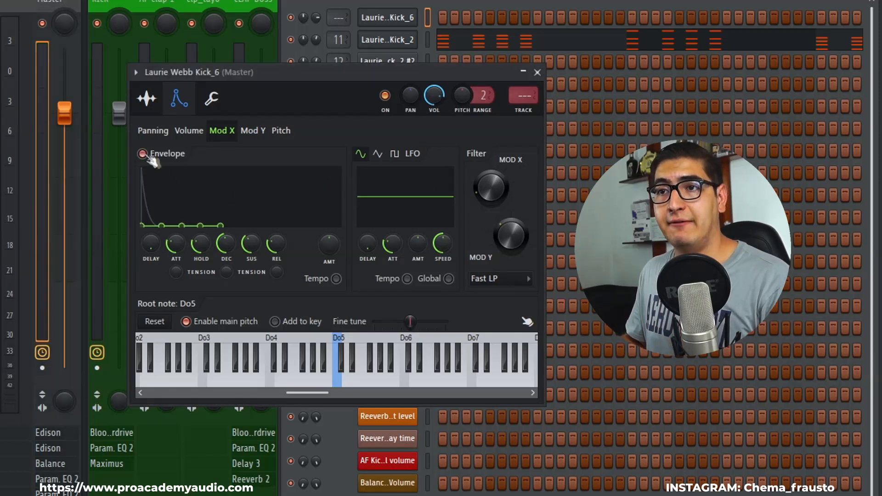
{"action": "left_click_drag", "start_coordinate": [328, 253], "coordinate": [328, 233]}
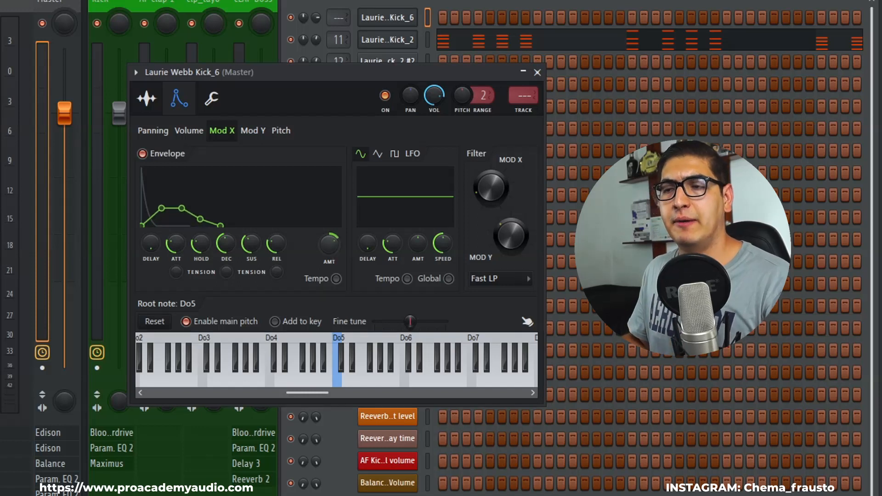
{"action": "left_click_drag", "start_coordinate": [177, 245], "coordinate": [250, 265]}
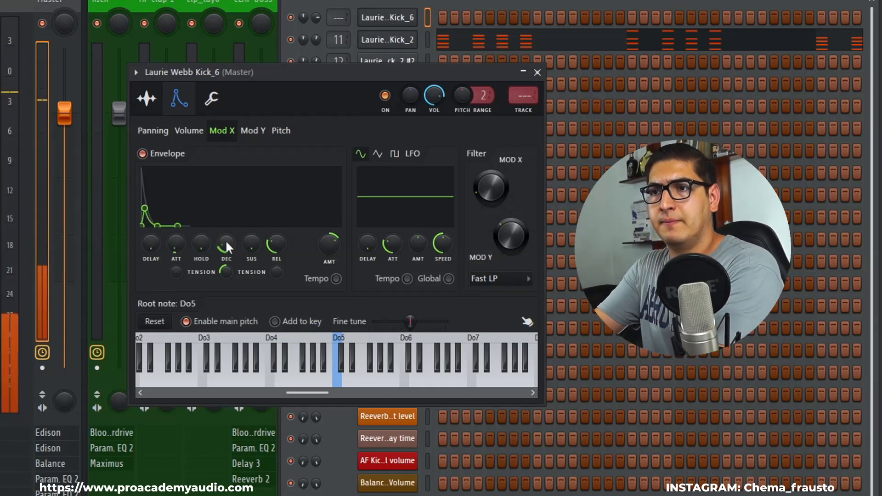
{"action": "left_click_drag", "start_coordinate": [279, 245], "coordinate": [279, 253]}
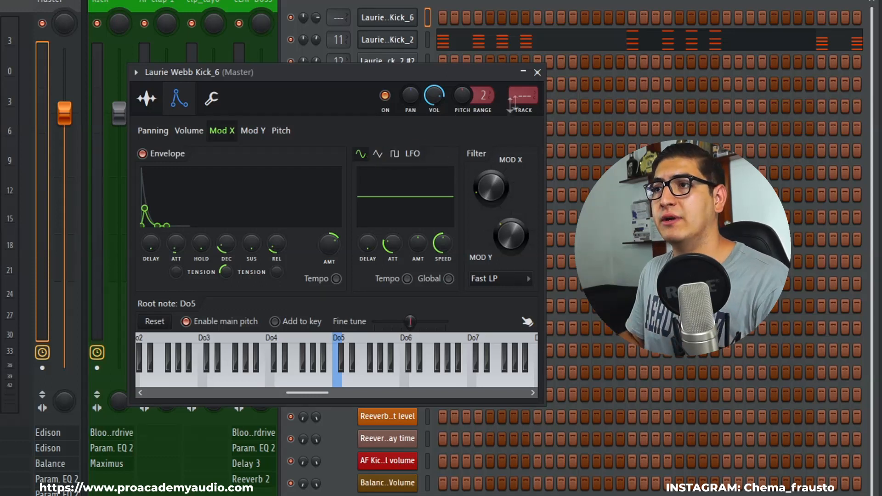
- Route the Laurie Webb Kick_6 channel to mixer track 11, PIANO/PLUCK, and close its channel settings
{"action": "left_click_drag", "start_coordinate": [527, 93], "coordinate": [527, 86]}
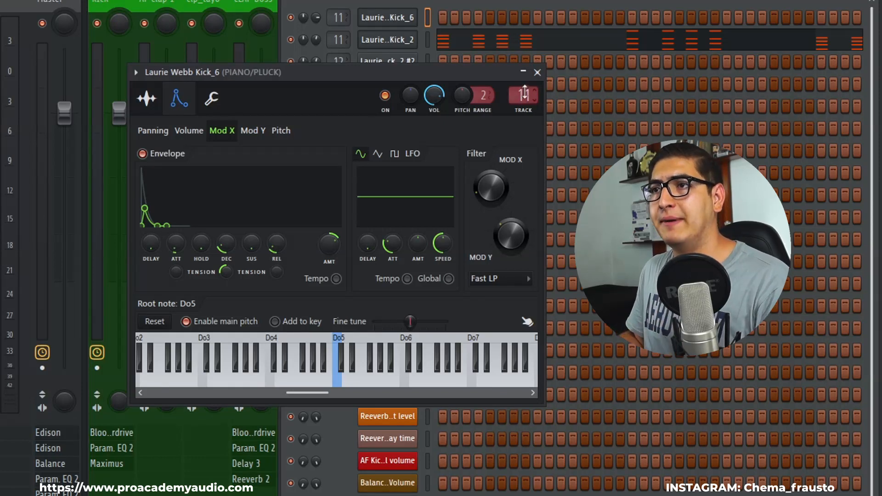
{"action": "left_click", "coordinate": [537, 72]}
{"action": "key", "text": "F6"}
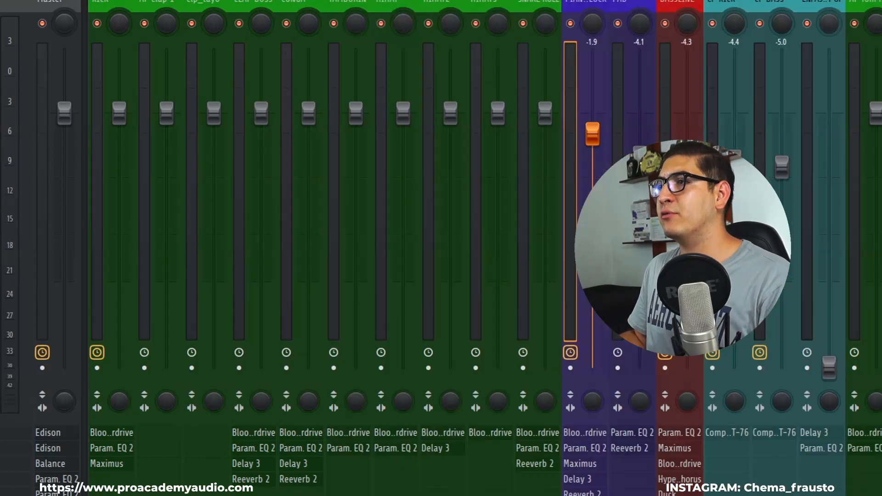
{"action": "key", "text": "F6"}
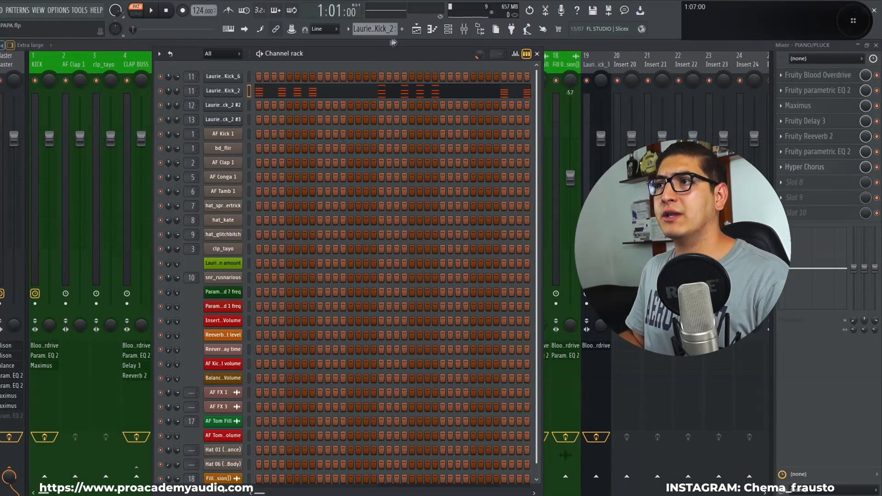
- Create a new pattern, paste the chord notes into the Laurie Webb Kick_6 channel and open its piano roll
{"action": "left_click", "coordinate": [402, 29]}
{"action": "key", "text": "Return"}
{"action": "left_click", "coordinate": [249, 77]}
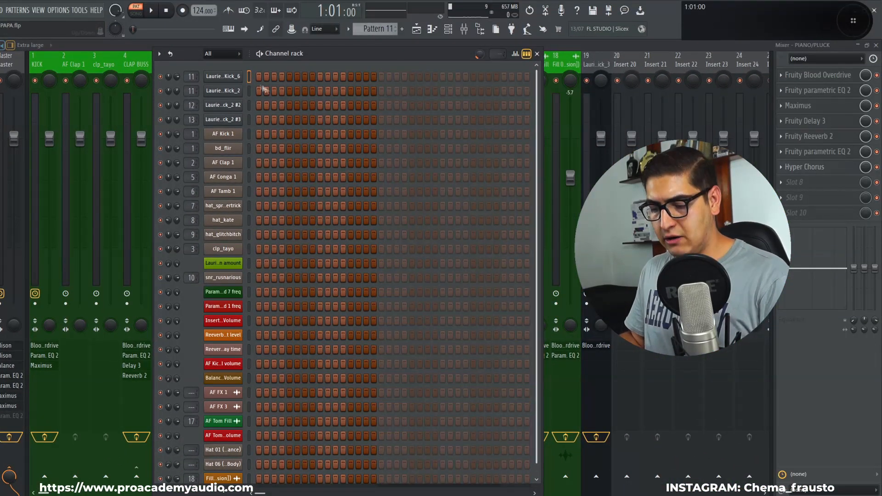
{"action": "key", "text": "ctrl+v"}
{"action": "left_click", "coordinate": [279, 79]}
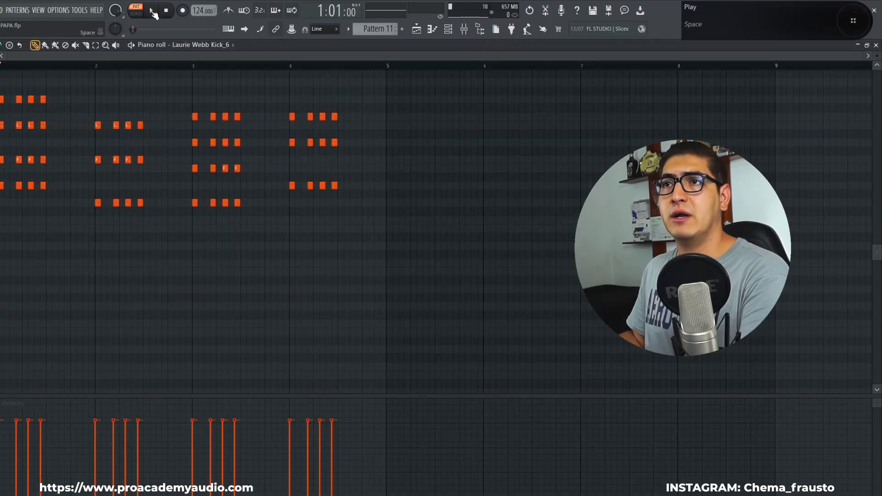
- Bypass all effects on the PIANO/PLUCK mixer track and audition the dry chord pattern
{"action": "key", "text": "F9"}
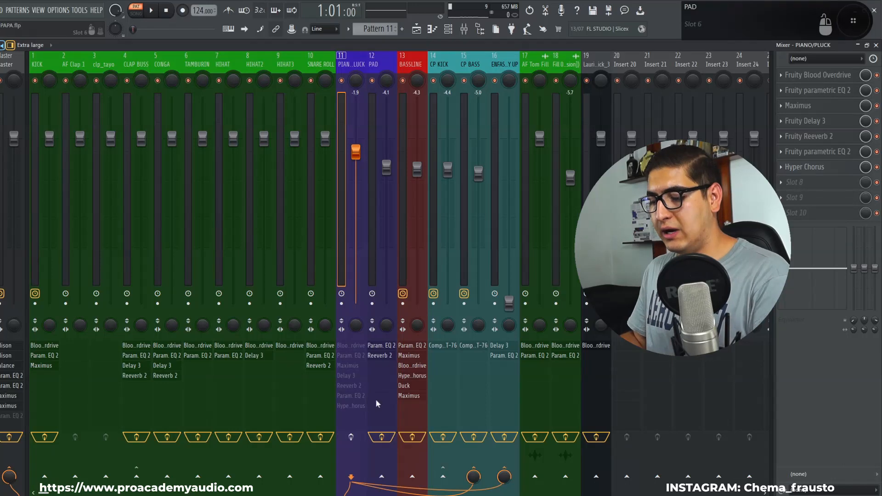
{"action": "key", "text": "F9"}
{"action": "key", "text": "space"}
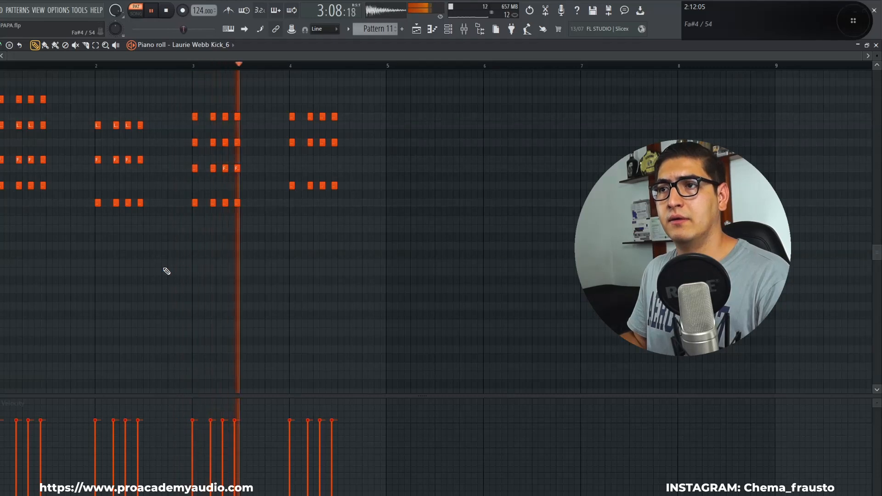
{"action": "key", "text": "space"}
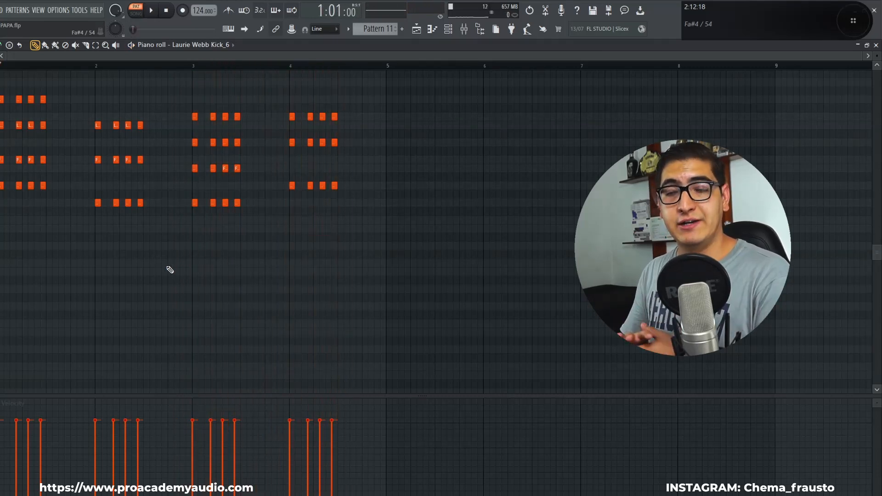
- Turn the PIANO/PLUCK track's effects back on, but mute each of its seven effect slots individually
{"action": "key", "text": "F9"}
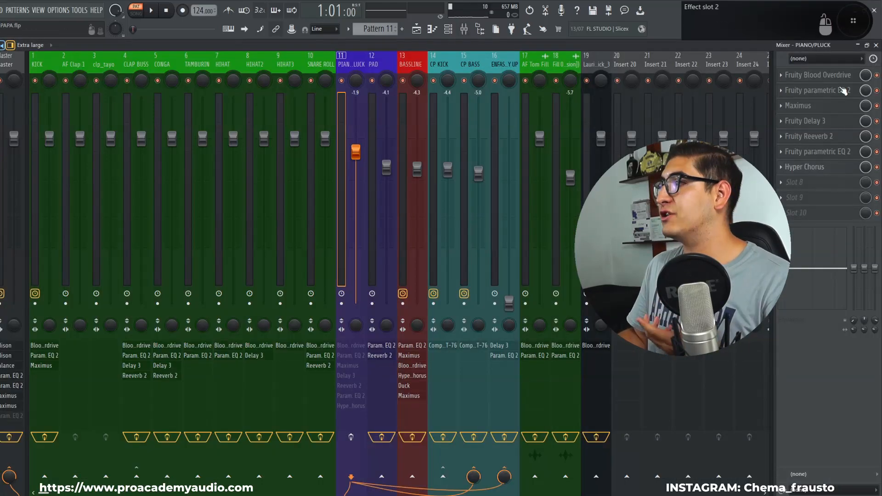
{"action": "left_click", "coordinate": [351, 437]}
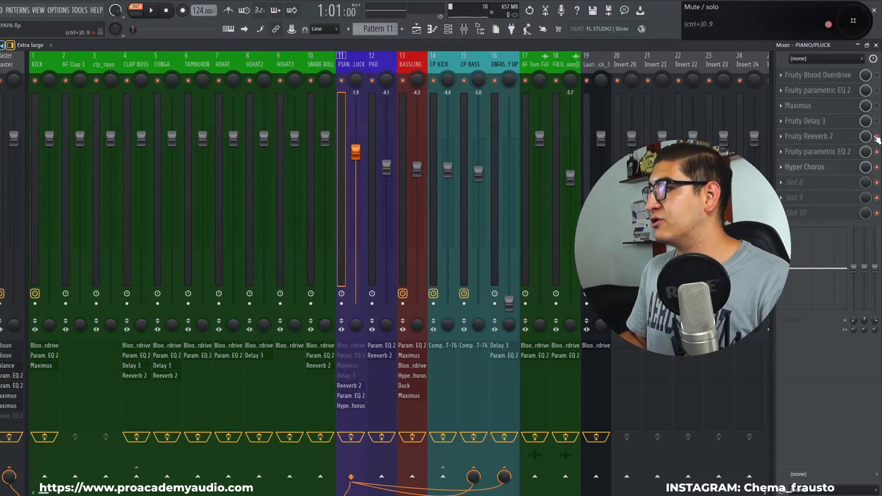
{"action": "left_click", "coordinate": [877, 167]}
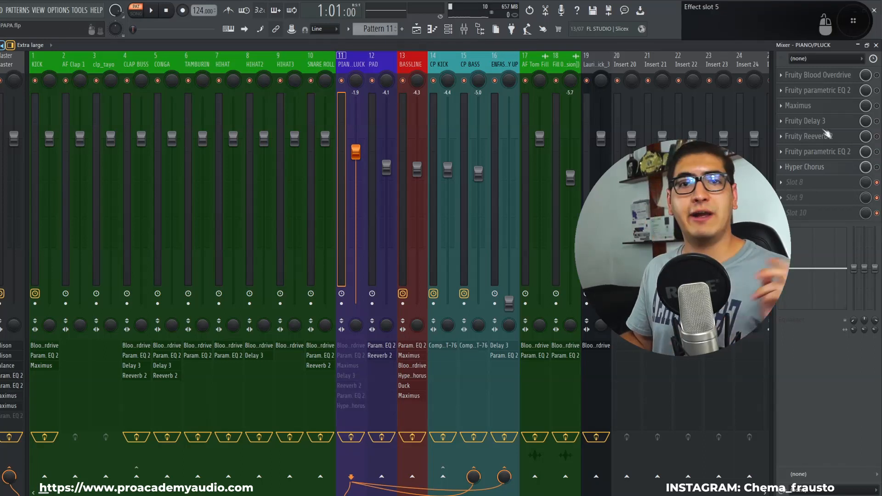
- Open and enable Fruity Blood Overdrive on the PIANO/PLUCK track, and audition the chords through it
{"action": "left_click", "coordinate": [816, 76]}
{"action": "left_click", "coordinate": [877, 75]}
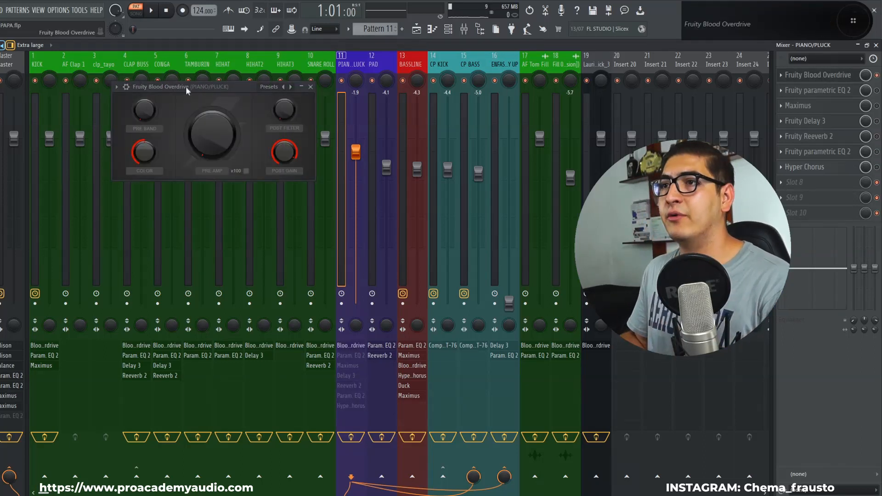
{"action": "key", "text": "space"}
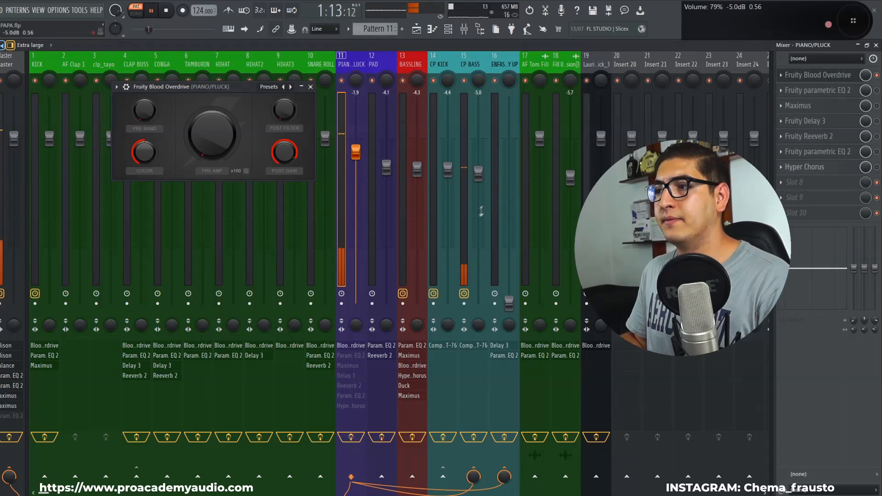
{"action": "key", "text": "space"}
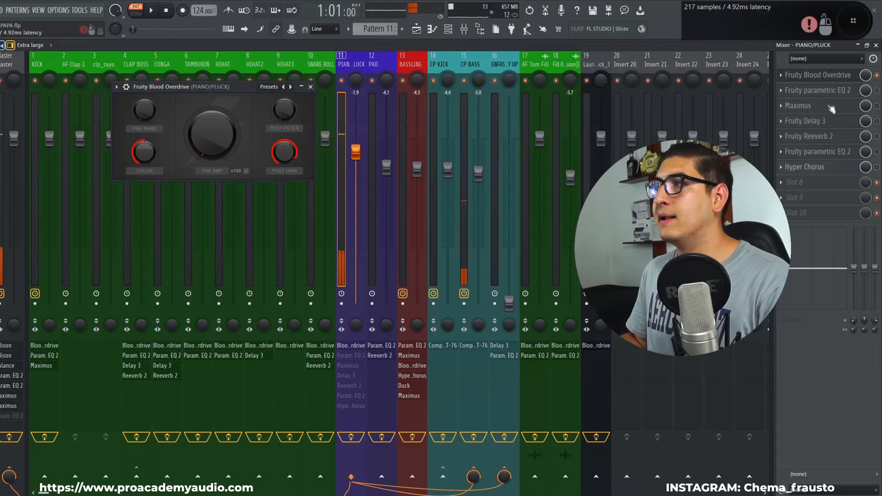
- Enable the first Fruity parametric EQ 2 on the PIANO/PLUCK track, view its band-pass curve and audition the chords
{"action": "left_click", "coordinate": [877, 91]}
{"action": "left_click", "coordinate": [841, 92]}
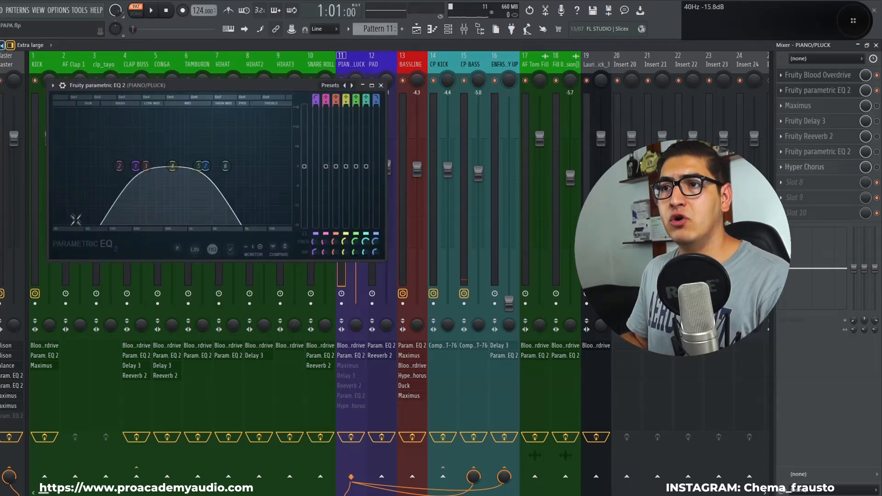
{"action": "key", "text": "space"}
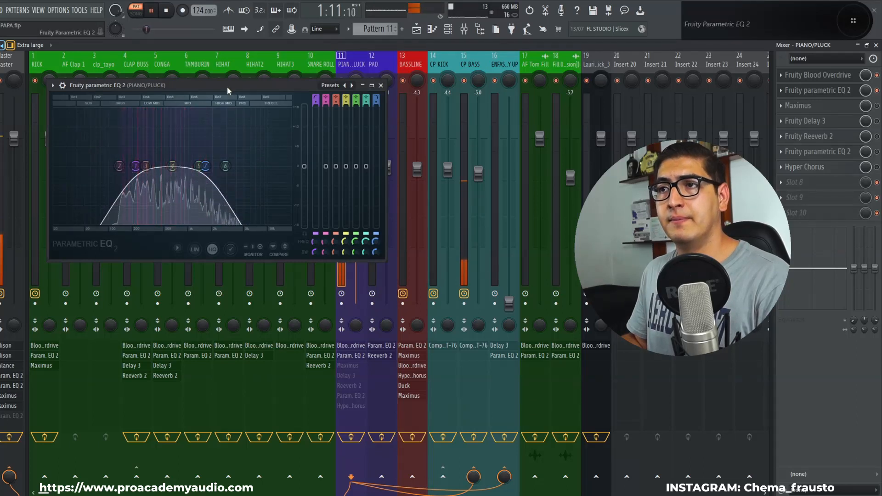
{"action": "key", "text": "space"}
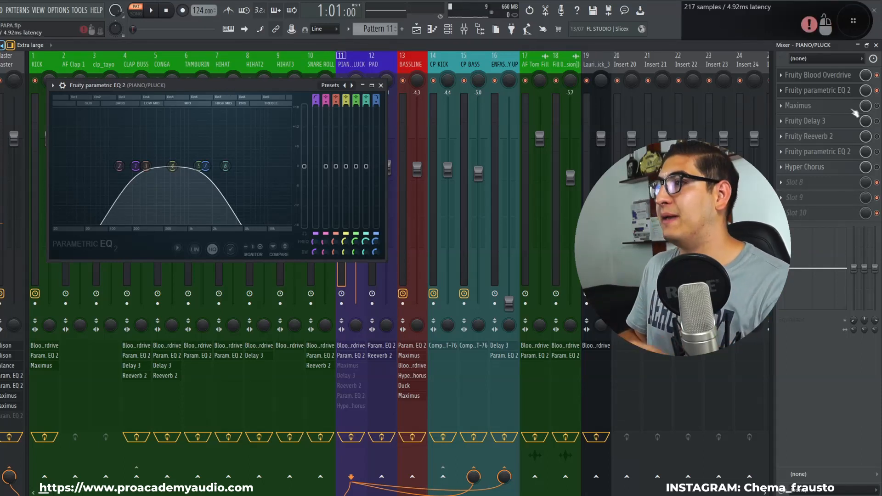
- Enable Maximus on the PIANO/PLUCK track and view its mid band compression curve while auditioning the chords
{"action": "left_click", "coordinate": [818, 106]}
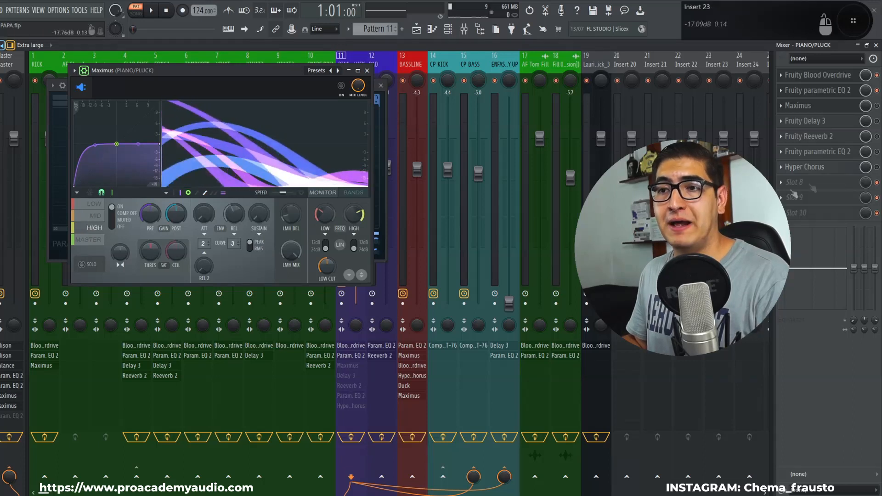
{"action": "left_click", "coordinate": [876, 106]}
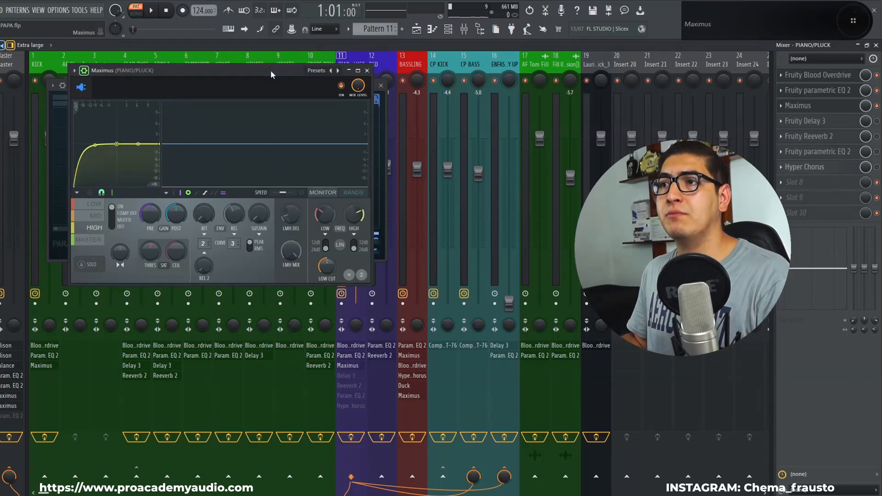
{"action": "key", "text": "space"}
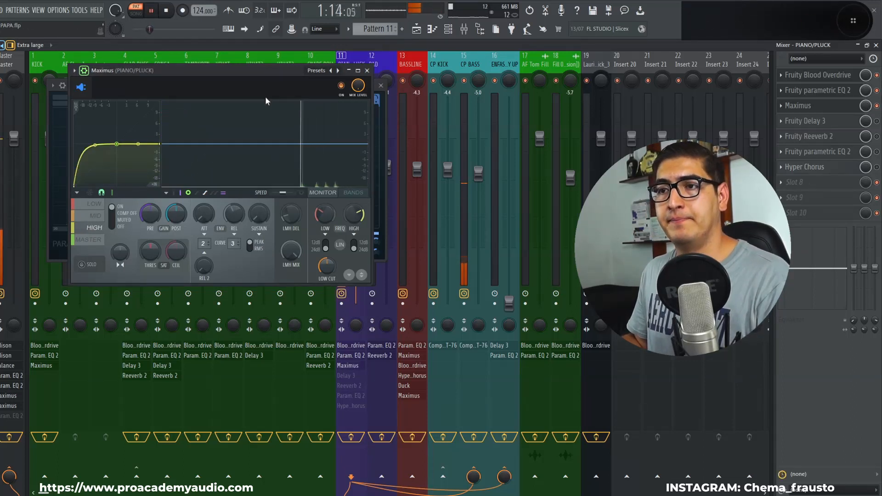
{"action": "left_click", "coordinate": [97, 216]}
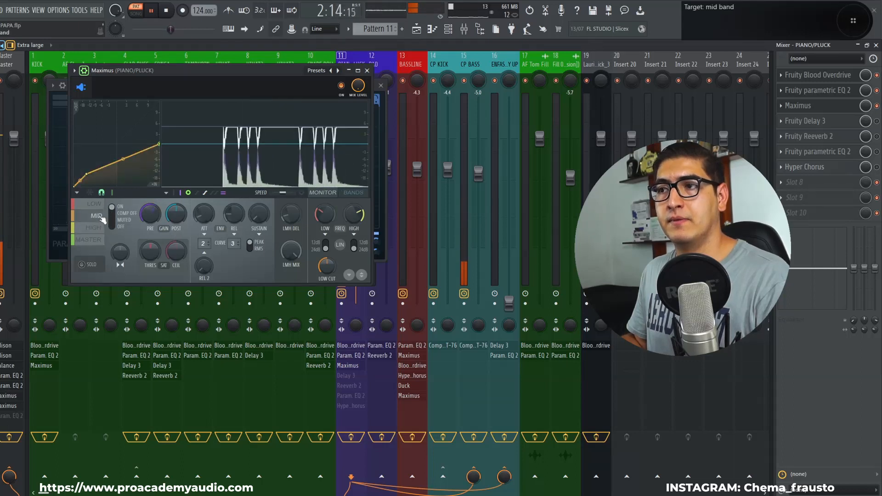
{"action": "key", "text": "space"}
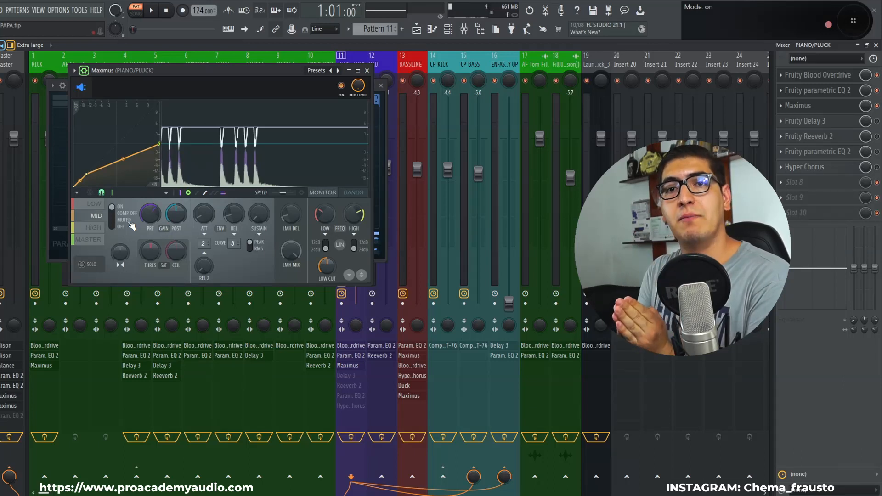
- Open and enable Fruity Delay 3 on the PIANO/PLUCK track, and audition the chords with the delay
{"action": "left_click", "coordinate": [811, 122]}
{"action": "left_click", "coordinate": [876, 121]}
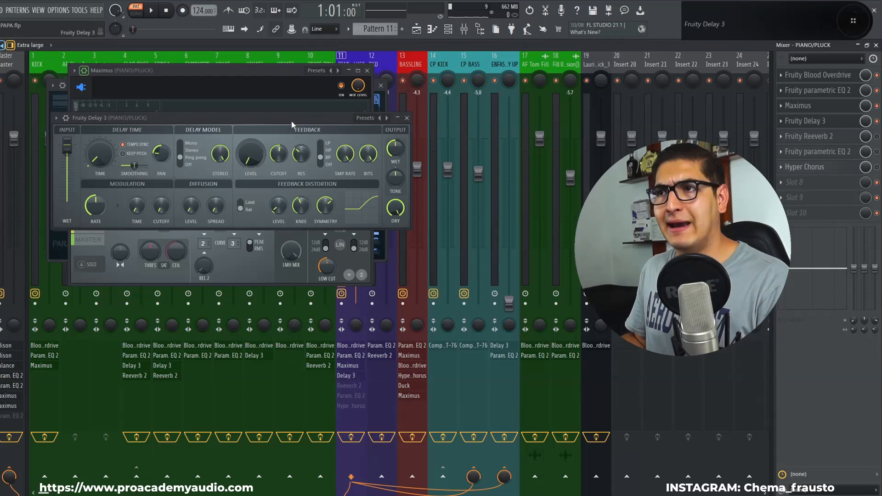
{"action": "key", "text": "space"}
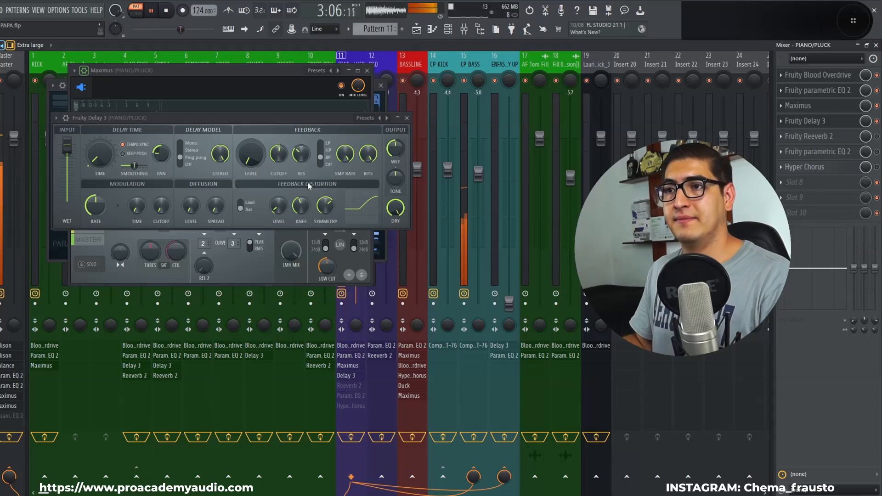
{"action": "key", "text": "space"}
- Enable Fruity Reeverb 2 and the second Fruity parametric EQ 2 on the PIANO/PLUCK track, auditioning the chords with each
{"action": "left_click", "coordinate": [808, 136]}
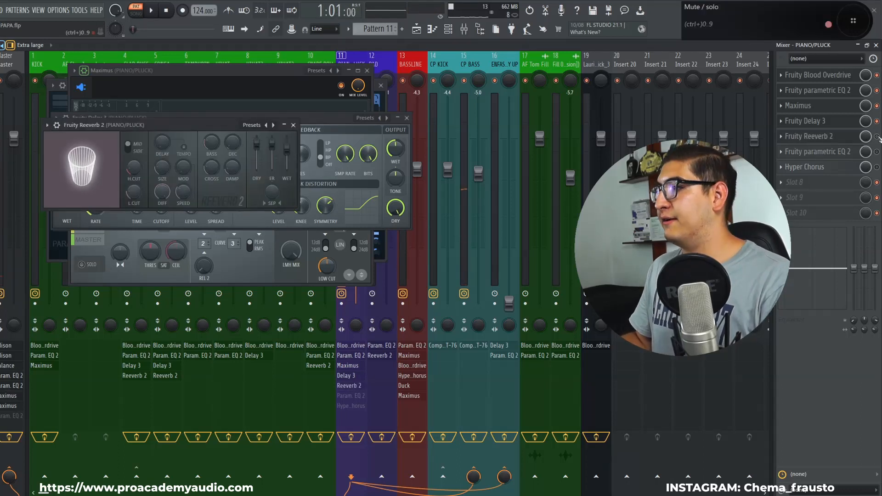
{"action": "key", "text": "space"}
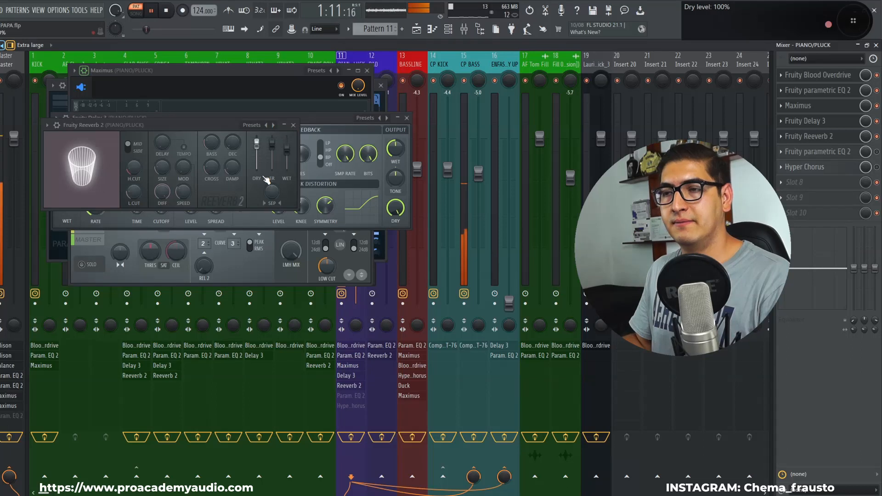
{"action": "key", "text": "space"}
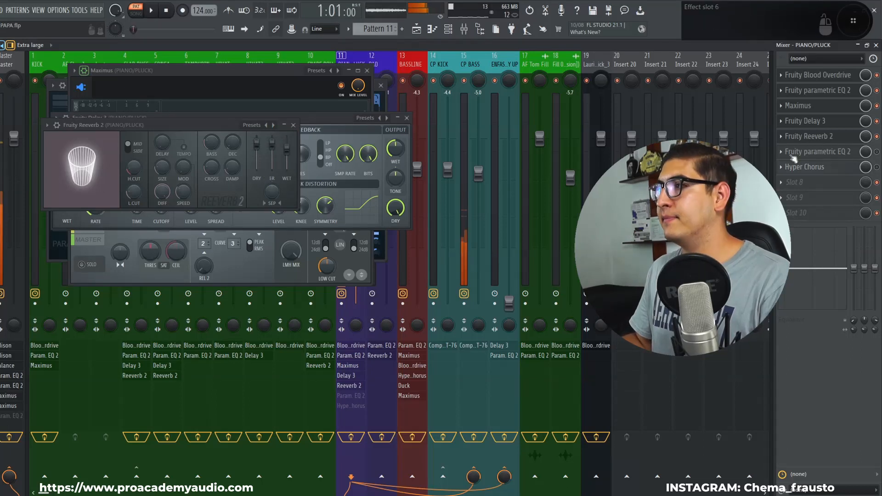
{"action": "left_click", "coordinate": [795, 156]}
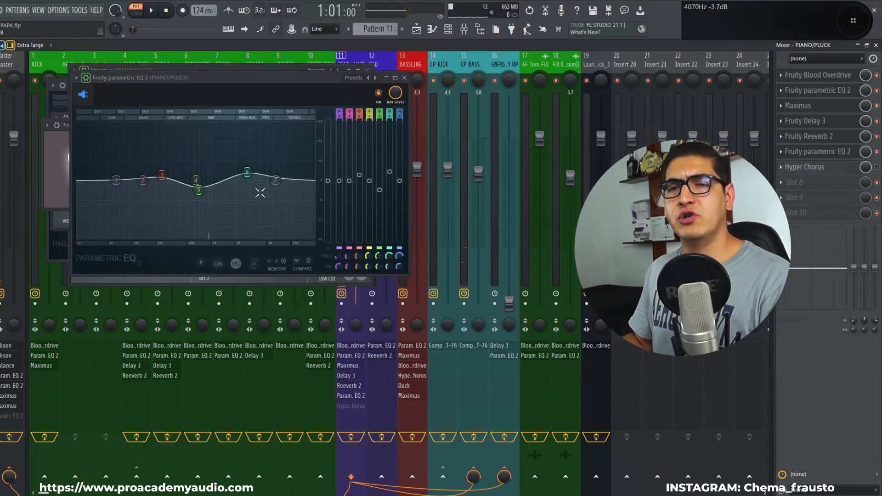
{"action": "key", "text": "space"}
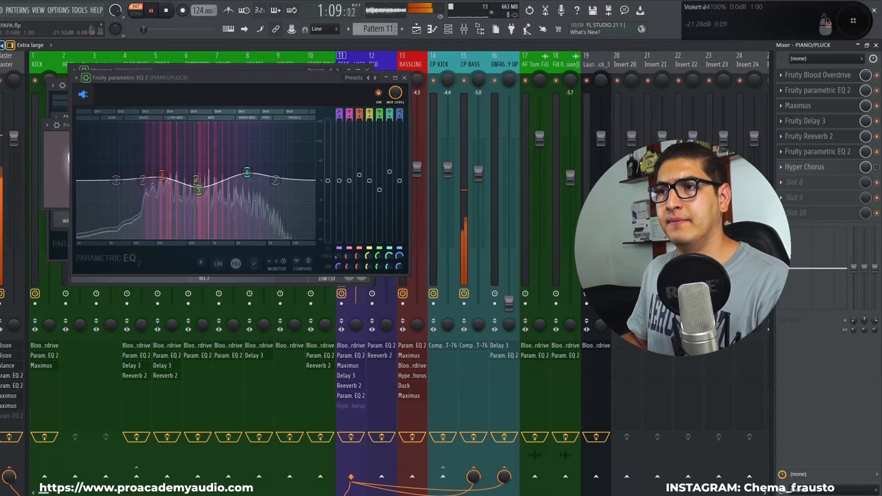
{"action": "key", "text": "space"}
- Enable Hyper Chorus on the PIANO/PLUCK track, audition the chords through the full effect chain, and close the mixer
{"action": "left_click", "coordinate": [834, 170]}
{"action": "key", "text": "space"}
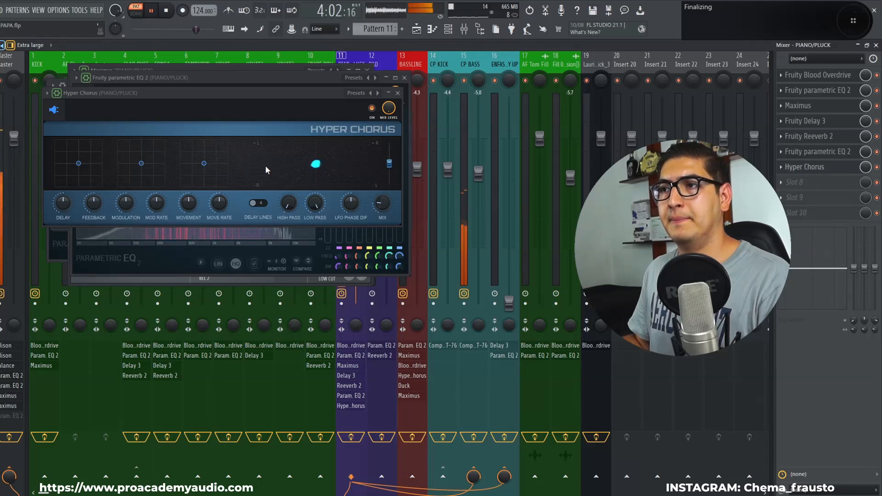
{"action": "key", "text": "space"}
{"action": "key", "text": "F9"}
- Open the TROPICALON PAPA arrangement in the playlist and play the song from bar 13
{"action": "key", "text": "F7"}
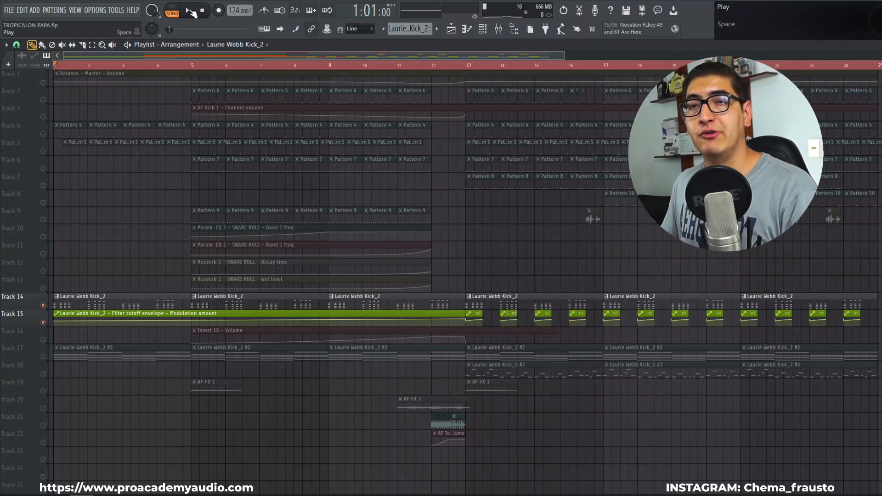
{"action": "key", "text": "space"}
{"action": "left_click", "coordinate": [468, 68]}
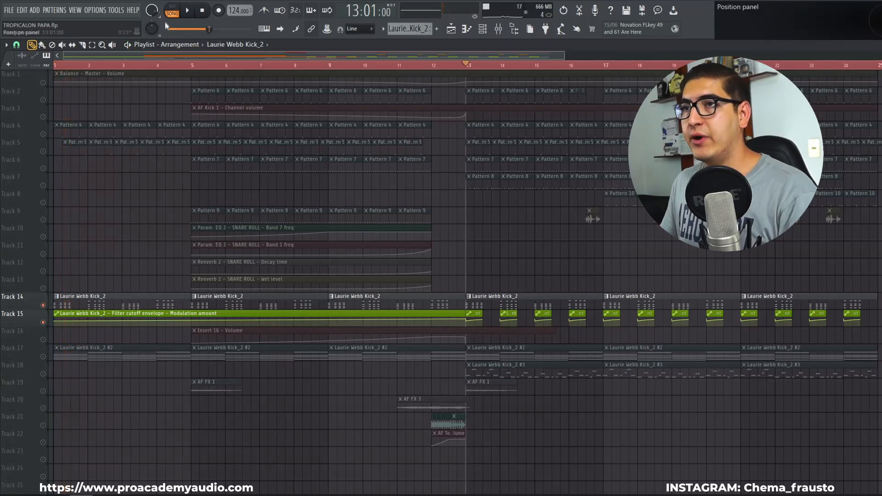
{"action": "key", "text": "space"}
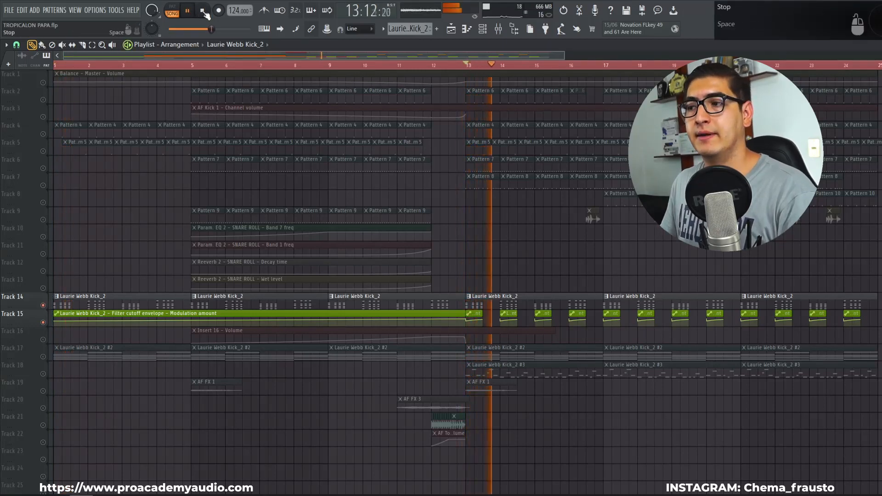
{"action": "left_click", "coordinate": [204, 12]}
- Open the Laurie Webb Kick_2 channel's Mod X envelope settings over the playlist, with the channel rack closed
{"action": "key", "text": "F6"}
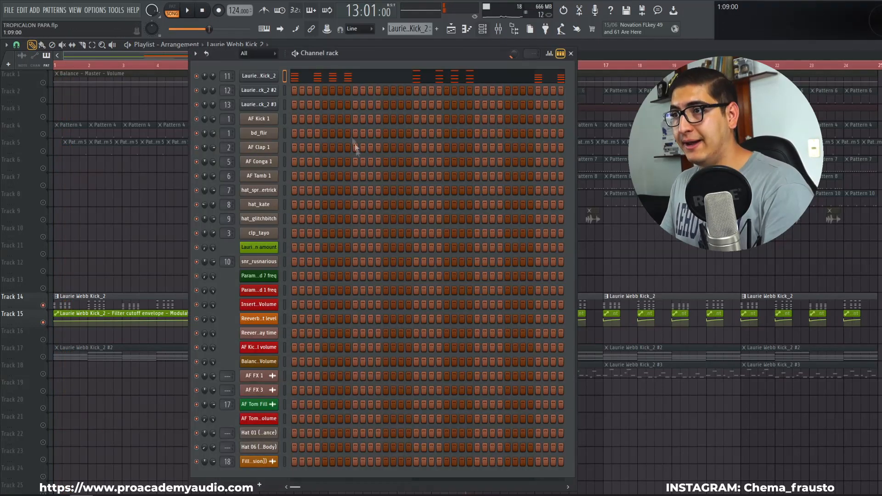
{"action": "left_click", "coordinate": [261, 76]}
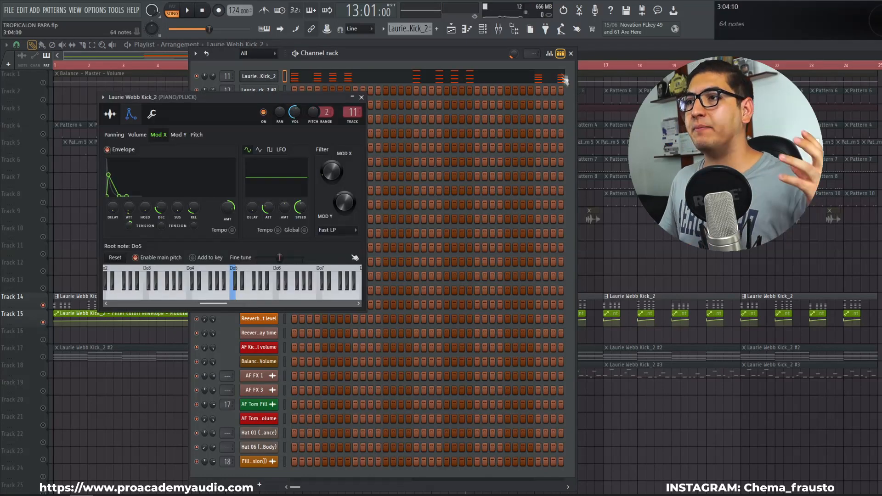
{"action": "left_click", "coordinate": [572, 54]}
{"action": "left_click_drag", "start_coordinate": [314, 96], "coordinate": [308, 80]}
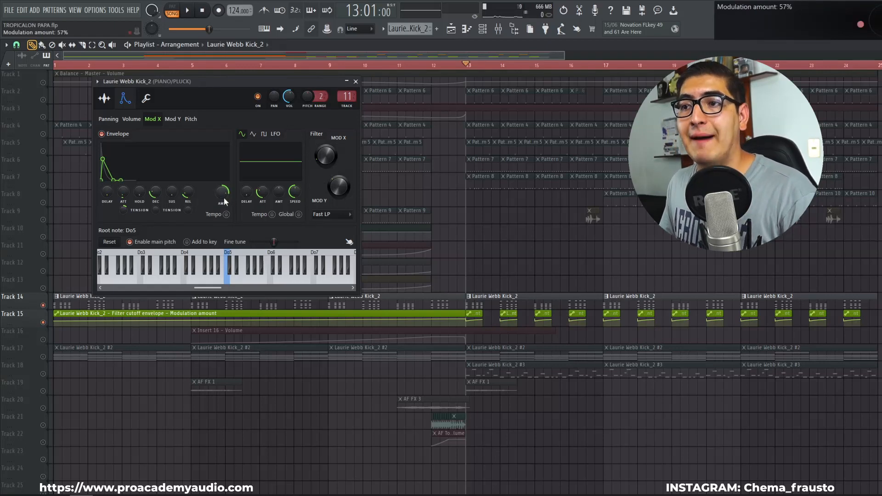
- Play the soloed pluck with its filter cutoff envelope automation, once from bar 1 and once from bar 13
{"action": "left_click", "coordinate": [56, 65]}
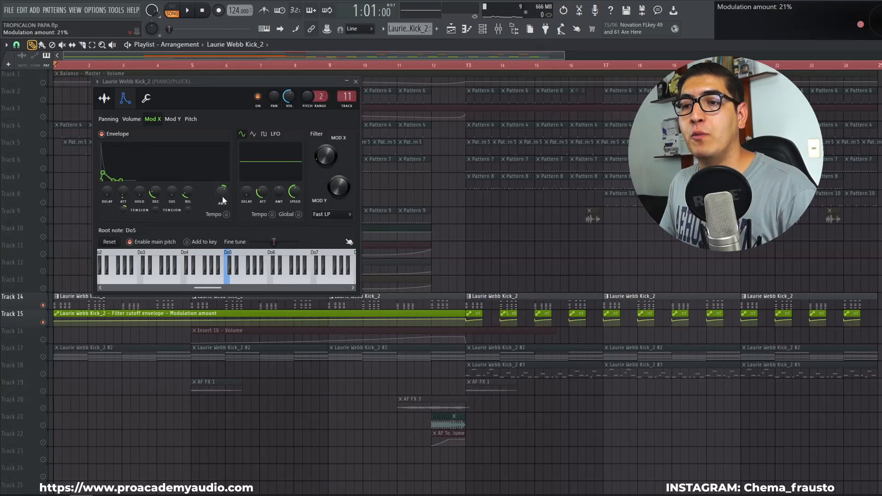
{"action": "key", "text": "space"}
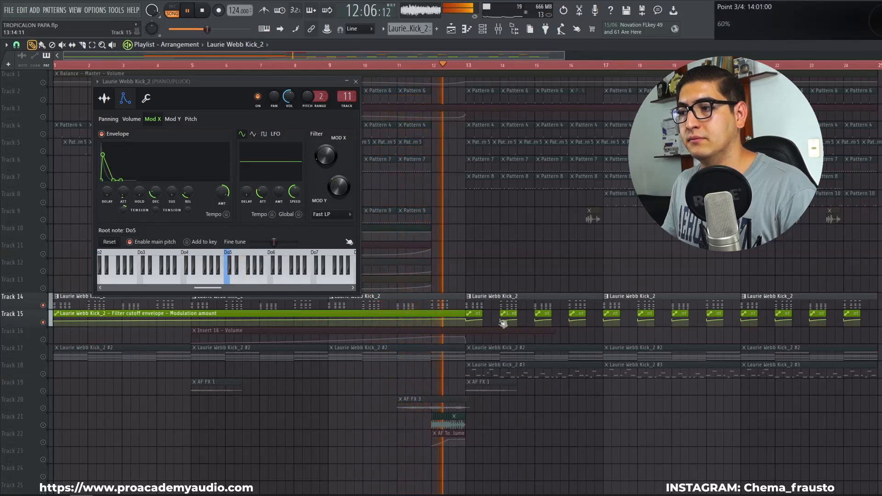
{"action": "key", "text": "space"}
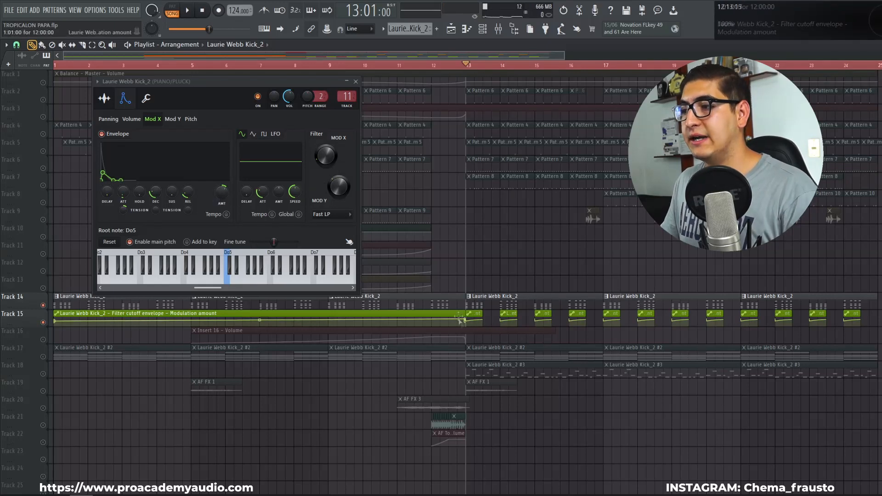
{"action": "key", "text": "space"}
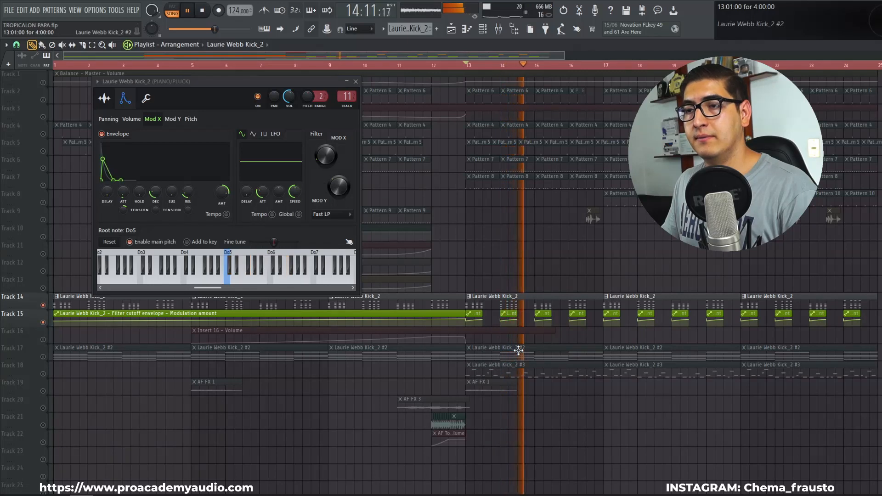
{"action": "key", "text": "space"}
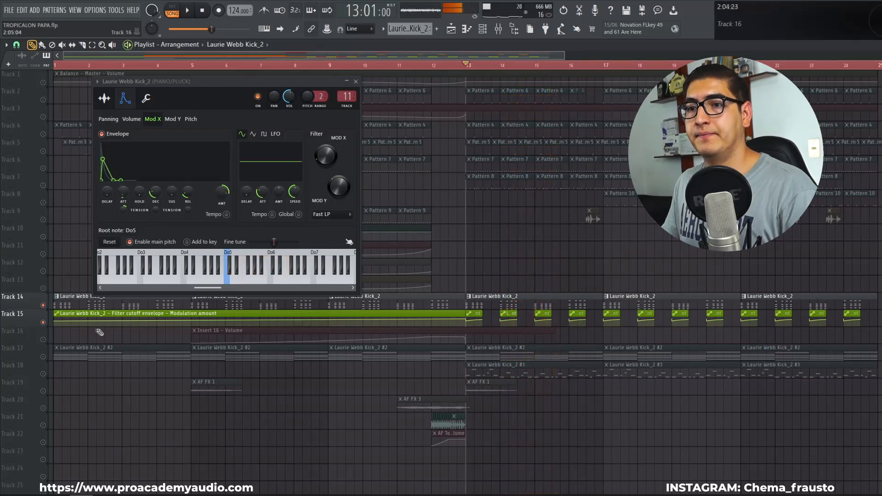
- Mute the filter cutoff envelope automation on track 15 and play the soloed pluck without it
{"action": "left_click", "coordinate": [61, 66]}
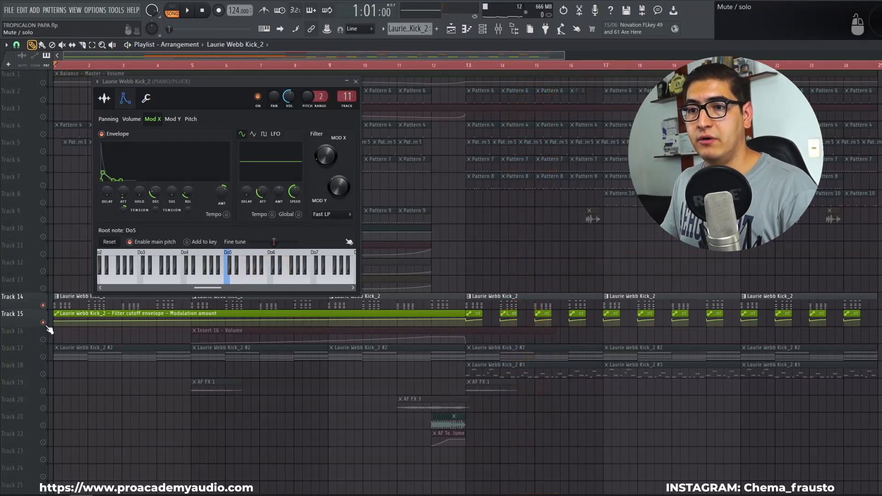
{"action": "left_click", "coordinate": [45, 325]}
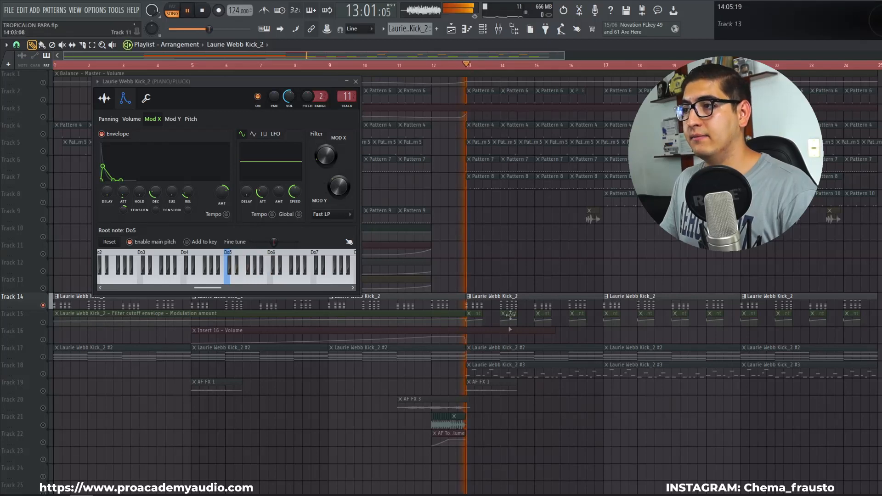
{"action": "key", "text": "space"}
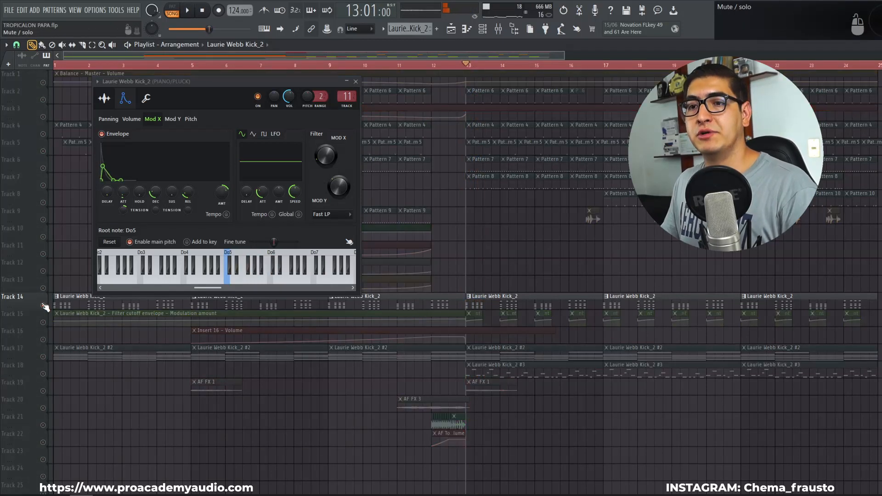
- Unsolo track 14 and compare the full arrangement from bar 13 with the track 15 automation muted and enabled
{"action": "right_click", "coordinate": [44, 306]}
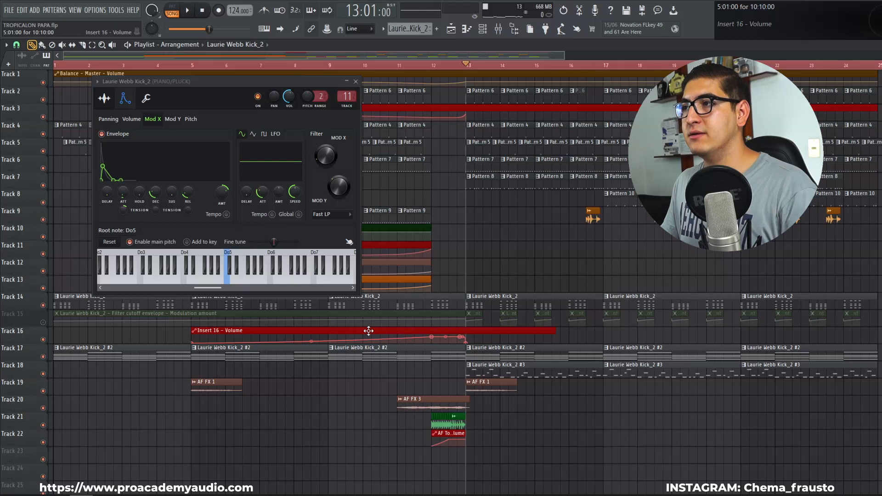
{"action": "key", "text": "space"}
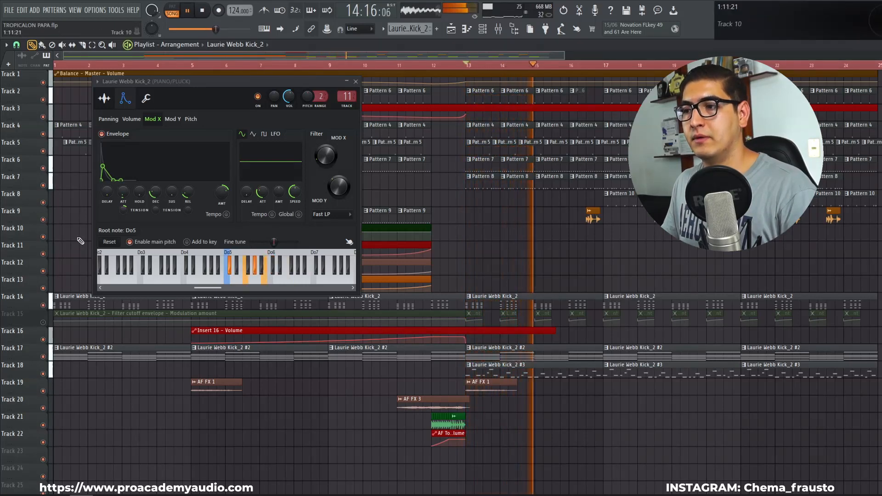
{"action": "key", "text": "space"}
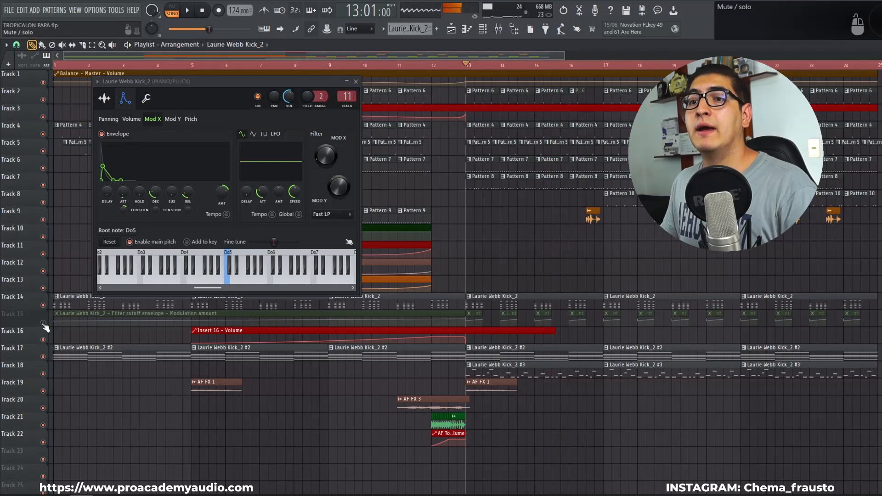
{"action": "left_click", "coordinate": [43, 323]}
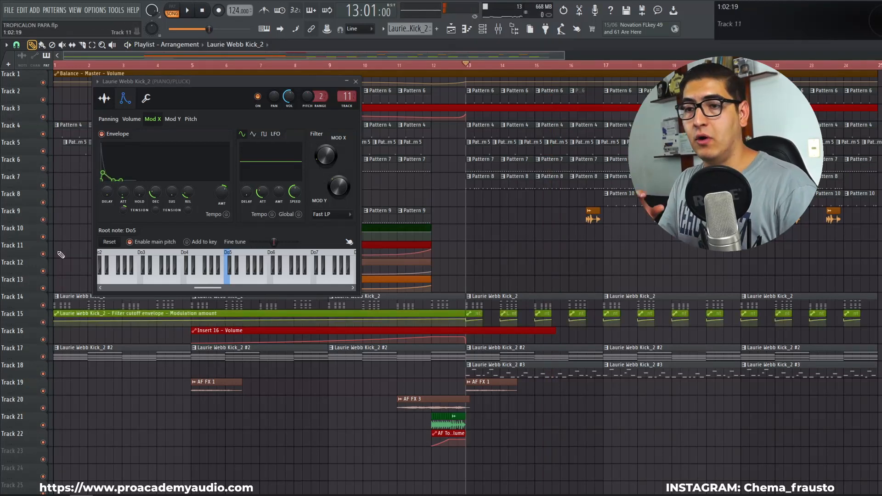
{"action": "key", "text": "space"}
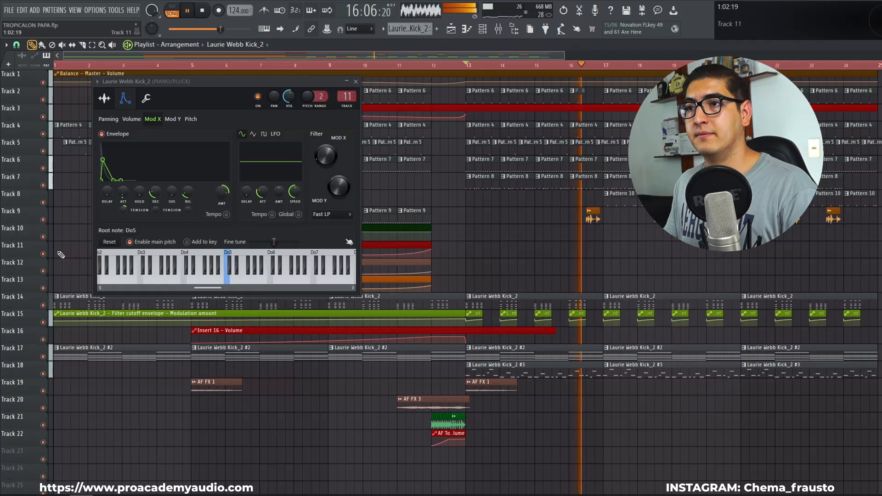
{"action": "key", "text": "space"}
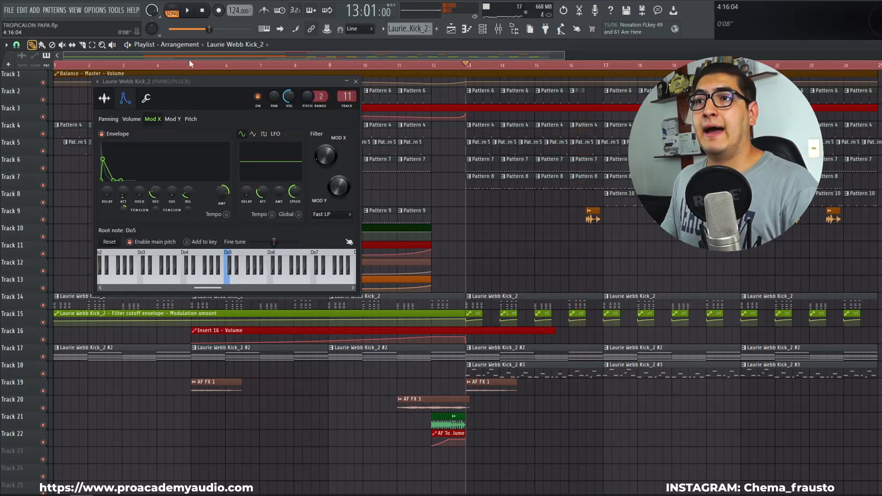
- Compare the full arrangement from bar 5 with the track 15 filter automation muted and re-enabled, ending with playback stopped
{"action": "left_click", "coordinate": [43, 322]}
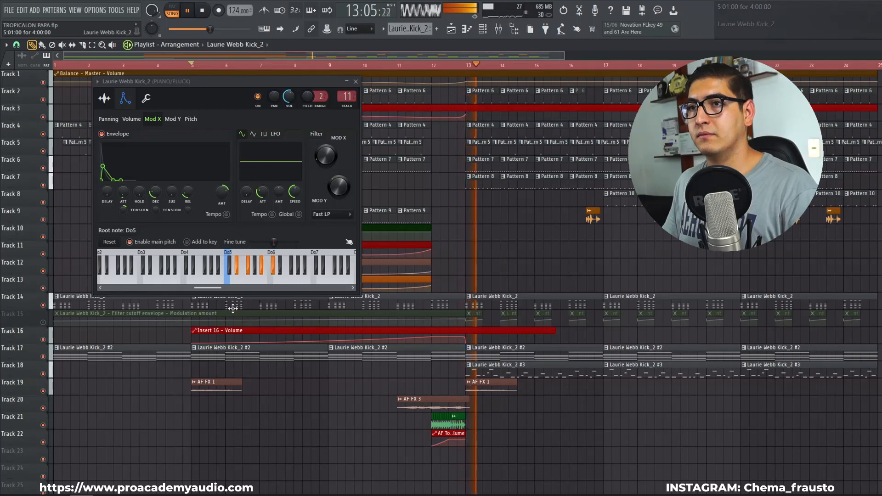
{"action": "key", "text": "space"}
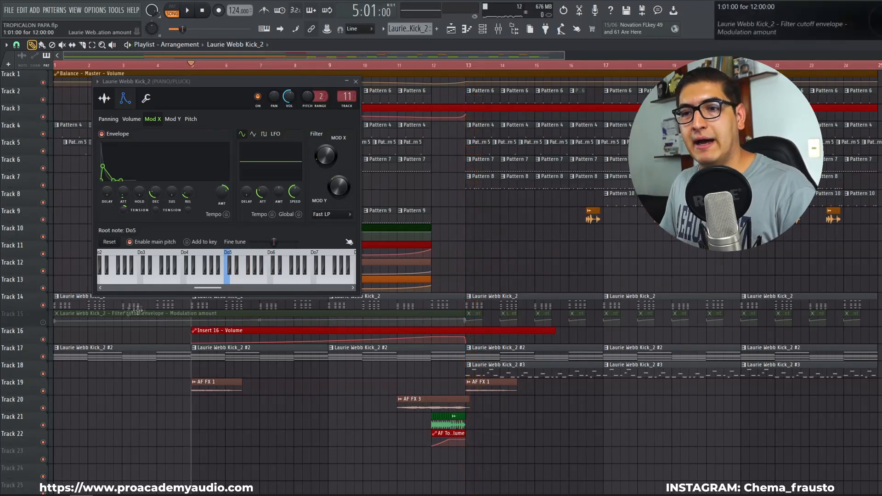
{"action": "left_click", "coordinate": [43, 322]}
{"action": "key", "text": "space"}
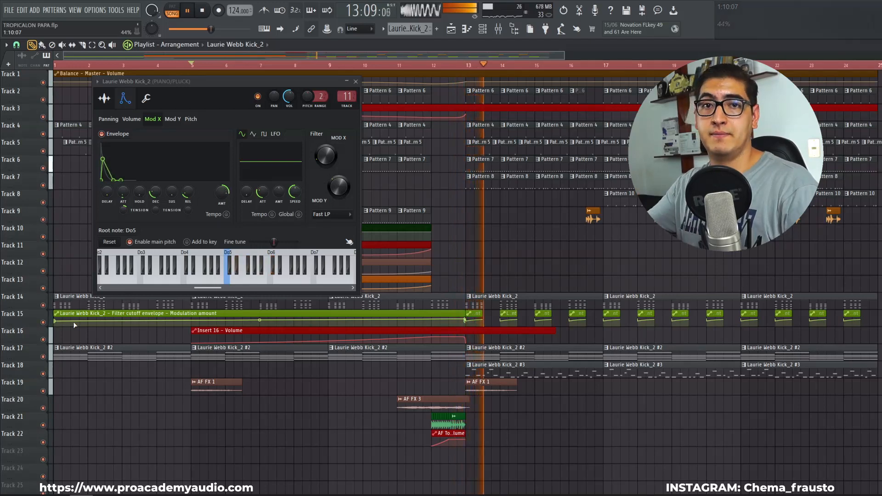
{"action": "left_click", "coordinate": [205, 10]}
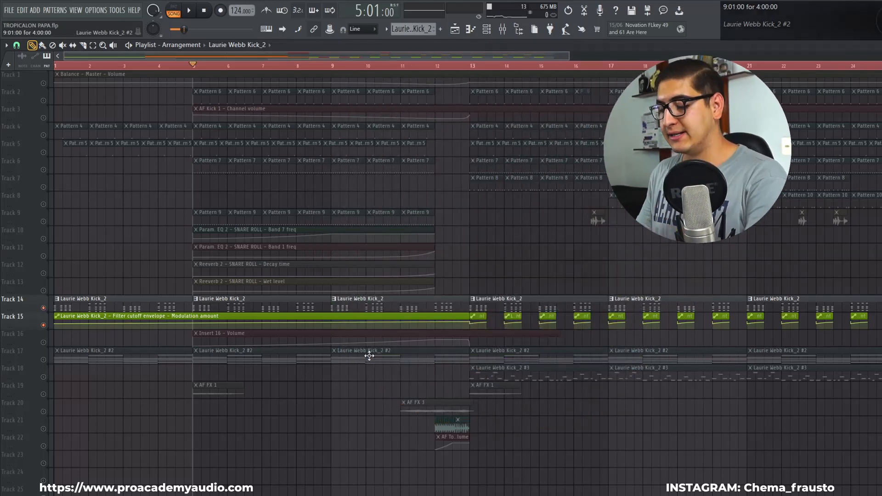
- Examine Fruity Delay 3 on the ENFASIS DELAY UP mixer track and return to the playlist
{"action": "key", "text": "F9"}
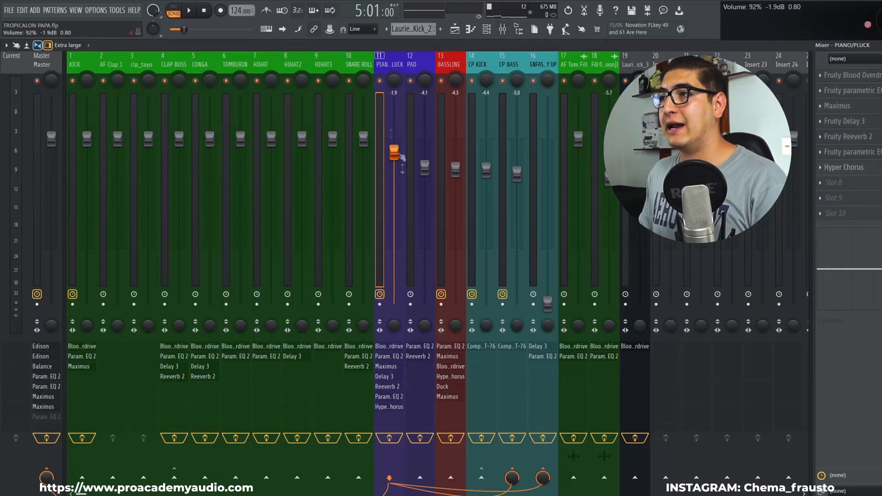
{"action": "left_click", "coordinate": [533, 134]}
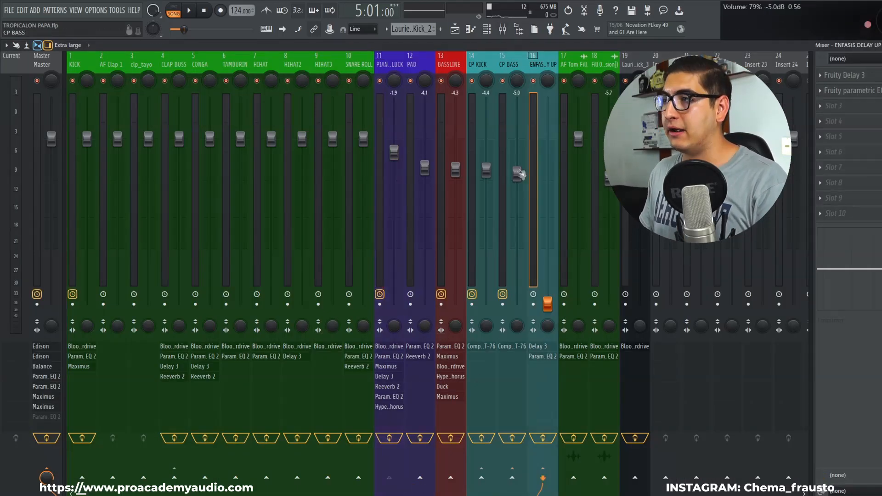
{"action": "left_click", "coordinate": [871, 77]}
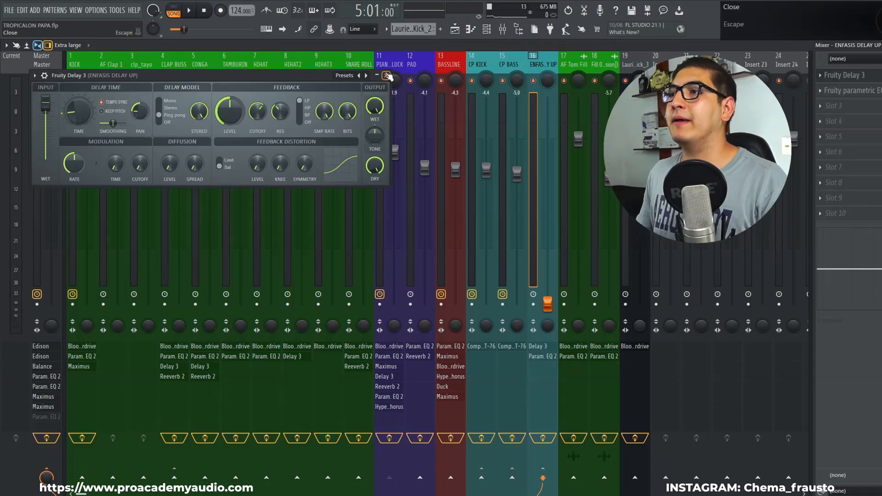
{"action": "left_click", "coordinate": [386, 75]}
{"action": "key", "text": "F5"}
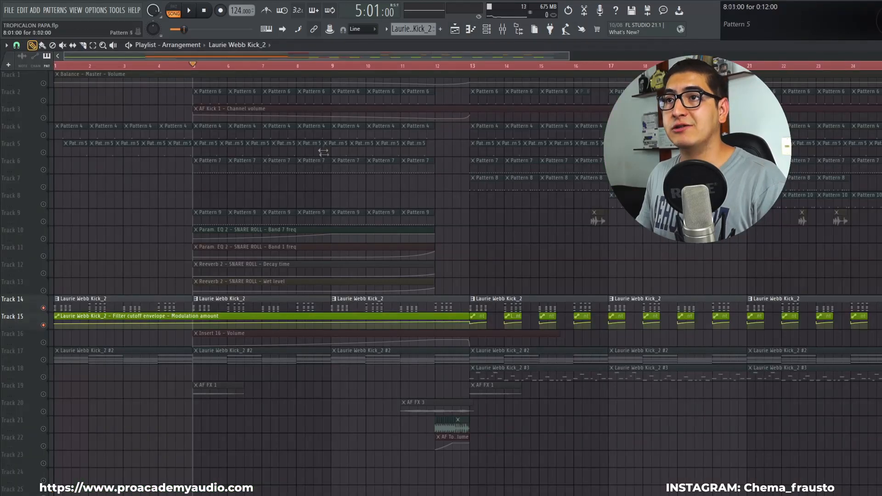
- Play the soloed pluck from bar 5, and audition all tracks around bar 12 with the track 16 volume automation muted
{"action": "key", "text": "space"}
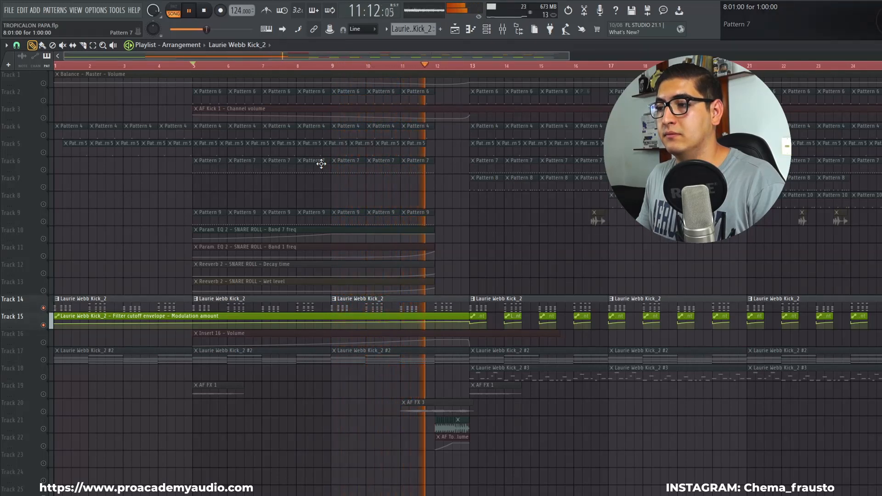
{"action": "key", "text": "space"}
{"action": "right_click", "coordinate": [43, 221]}
{"action": "right_click", "coordinate": [44, 222]}
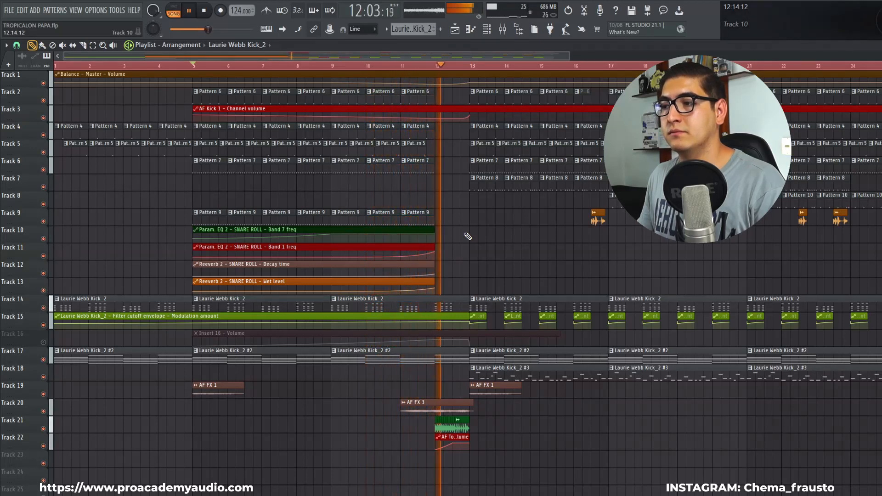
{"action": "key", "text": "space"}
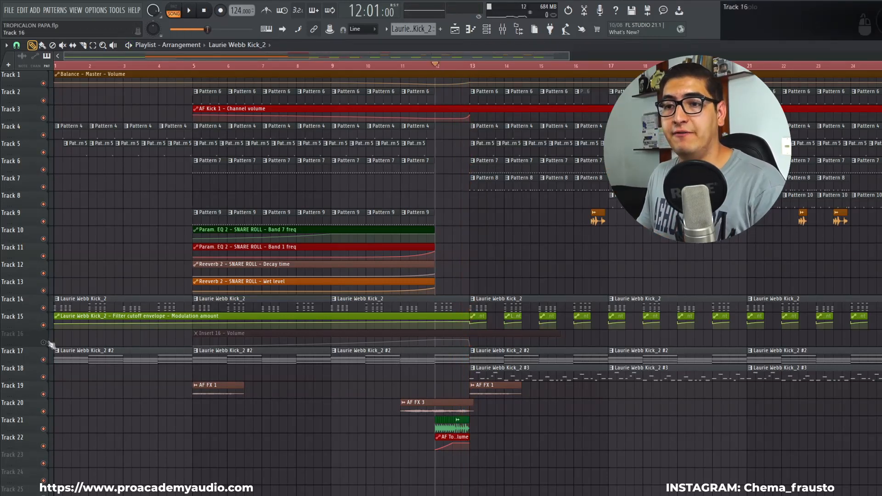
- Review the PIANO/PLUCK track's send to the ENFASIS DELAY UP mixer track and return to the playlist
{"action": "key", "text": "F9"}
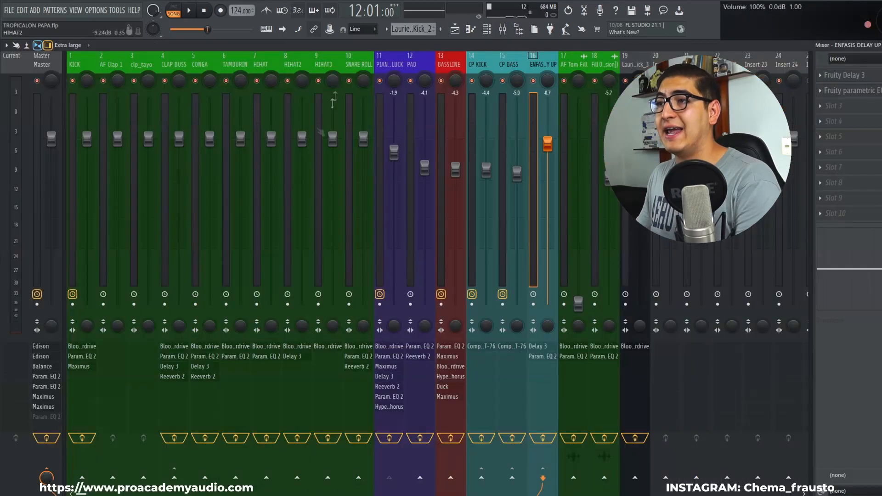
{"action": "left_click", "coordinate": [387, 66]}
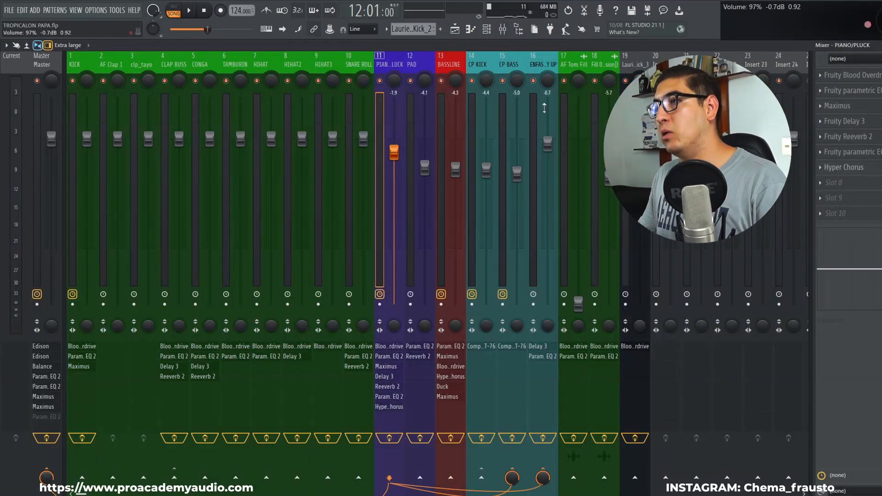
{"action": "left_click", "coordinate": [533, 120]}
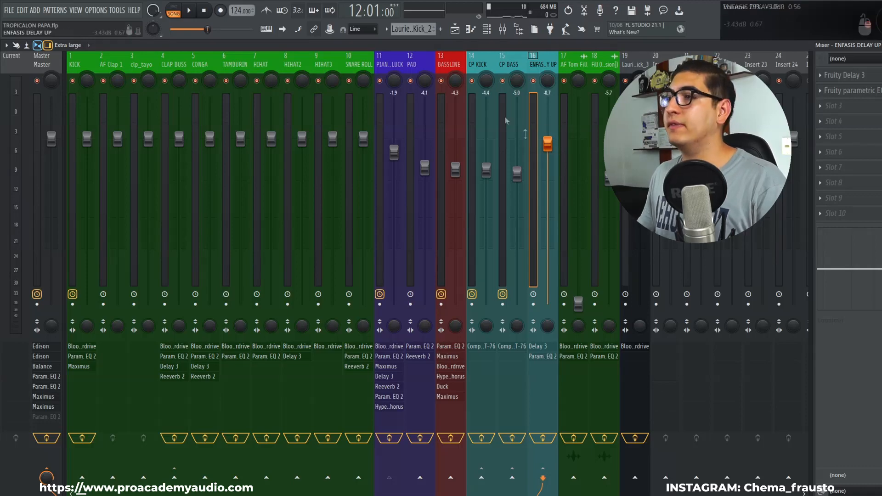
{"action": "left_click", "coordinate": [454, 31]}
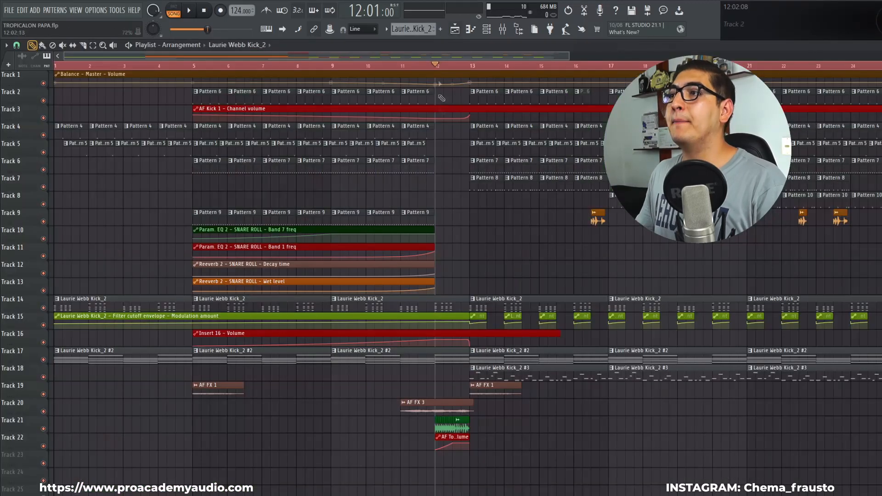
- Solo the pluck on track 14 with the automation on tracks 15 and 16 enabled, and play it from bar 5
{"action": "right_click", "coordinate": [44, 308]}
{"action": "left_click", "coordinate": [43, 325]}
{"action": "left_click", "coordinate": [43, 343]}
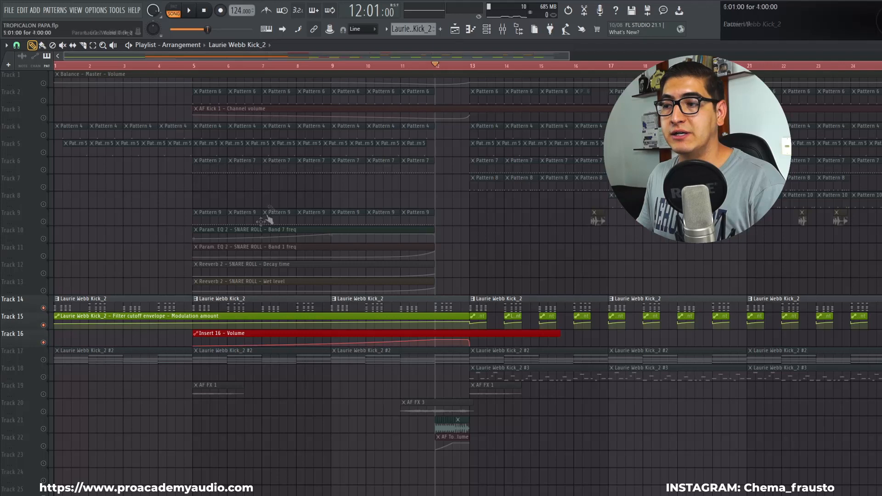
{"action": "left_click", "coordinate": [194, 66]}
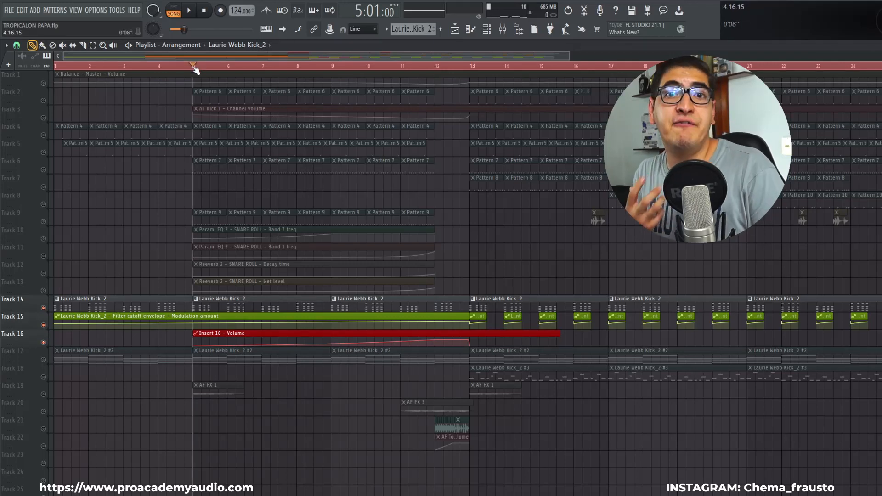
{"action": "key", "text": "space"}
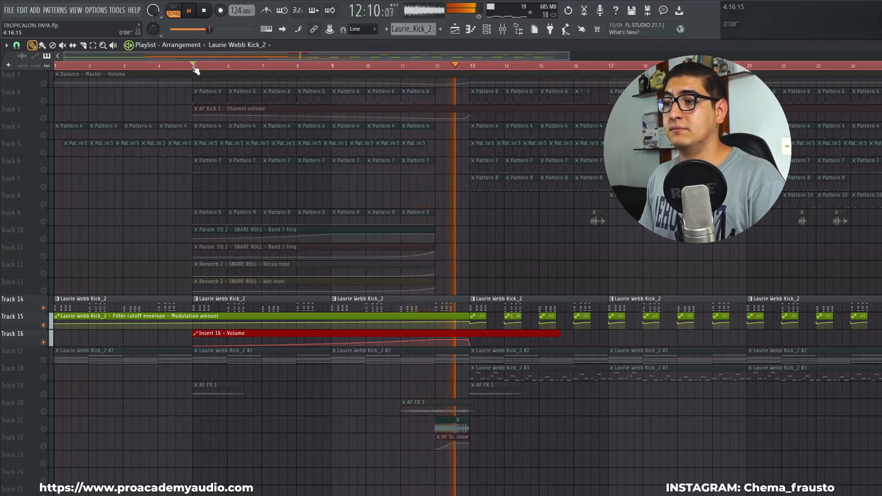
- Re-enable all playlist tracks, play the full arrangement from bar 5, and return the playhead to just before bar 5
{"action": "key", "text": "space"}
{"action": "right_click", "coordinate": [45, 83]}
{"action": "right_click", "coordinate": [45, 84]}
{"action": "key", "text": "space"}
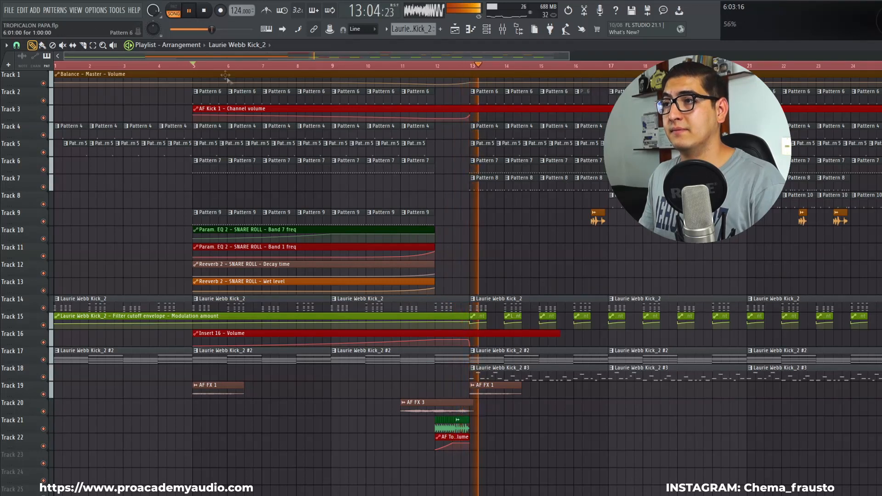
{"action": "left_click", "coordinate": [205, 11]}
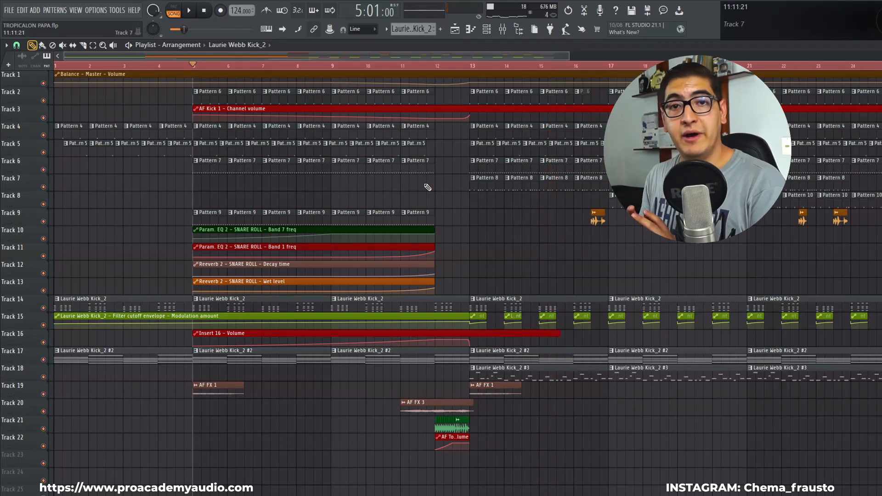
{"action": "mouse_move", "coordinate": [445, 75]}
{"action": "left_mouse_down"}
{"action": "mouse_move", "coordinate": [437, 73]}
{"action": "mouse_move", "coordinate": [472, 74]}
{"action": "left_mouse_up"}
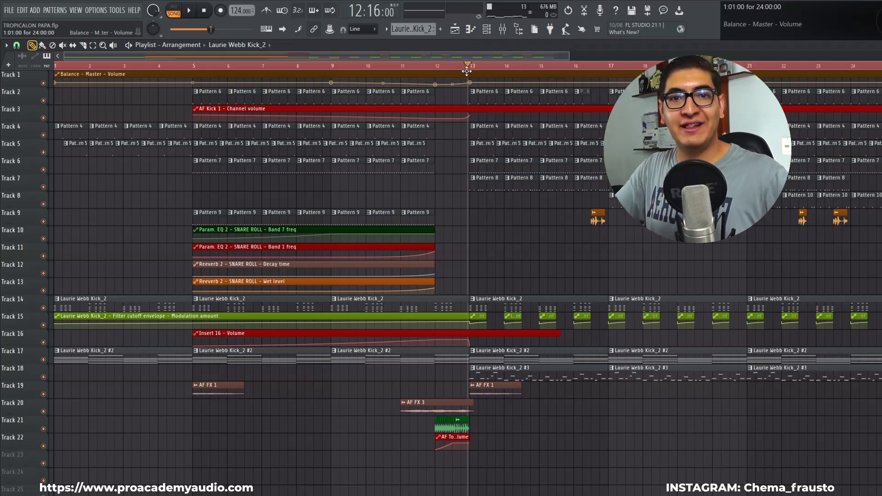
{"action": "left_click", "coordinate": [190, 64]}
- Examine the PIANO/PLUCK track's routing and Fruity Parametric EQ 2 on the ENFASIS DELAY UP mixer track, and return to the playlist
{"action": "key", "text": "F9"}
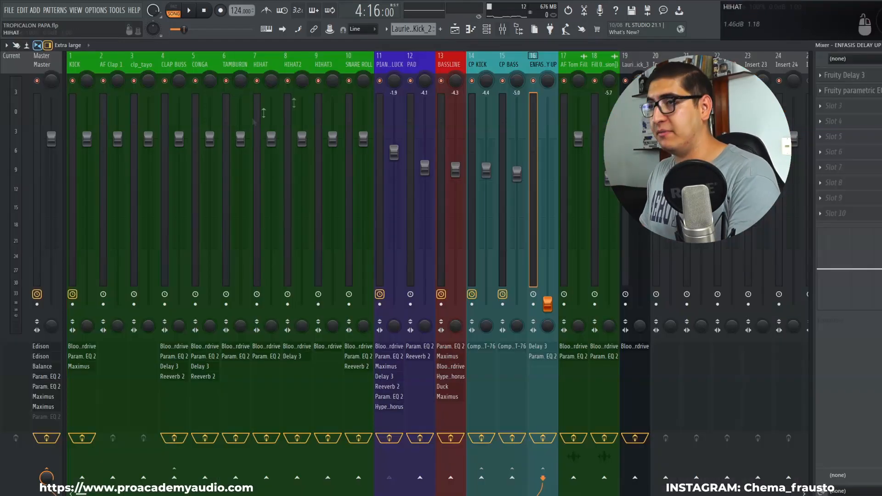
{"action": "left_click", "coordinate": [384, 62]}
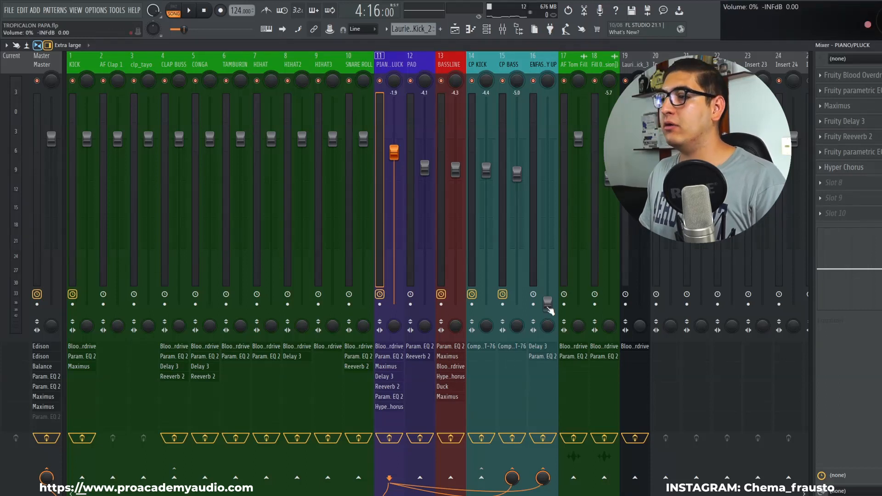
{"action": "left_click", "coordinate": [548, 305]}
{"action": "left_click", "coordinate": [850, 91]}
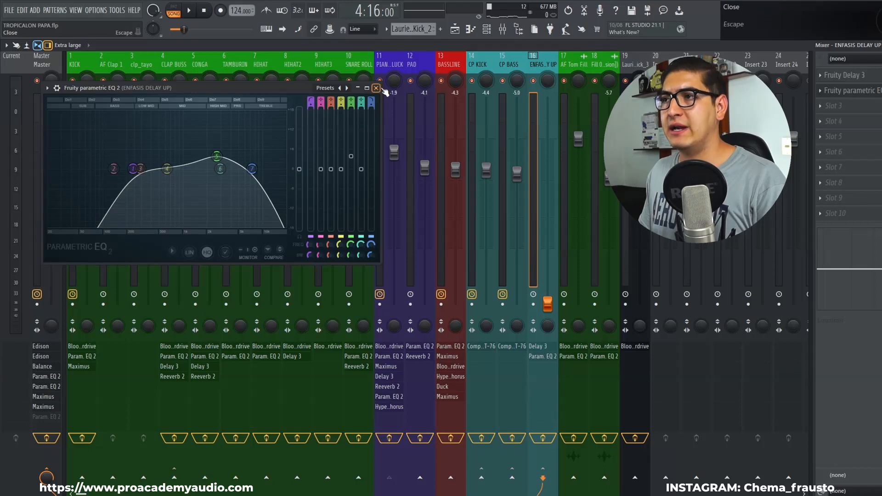
{"action": "left_click", "coordinate": [384, 90]}
{"action": "key", "text": "F5"}
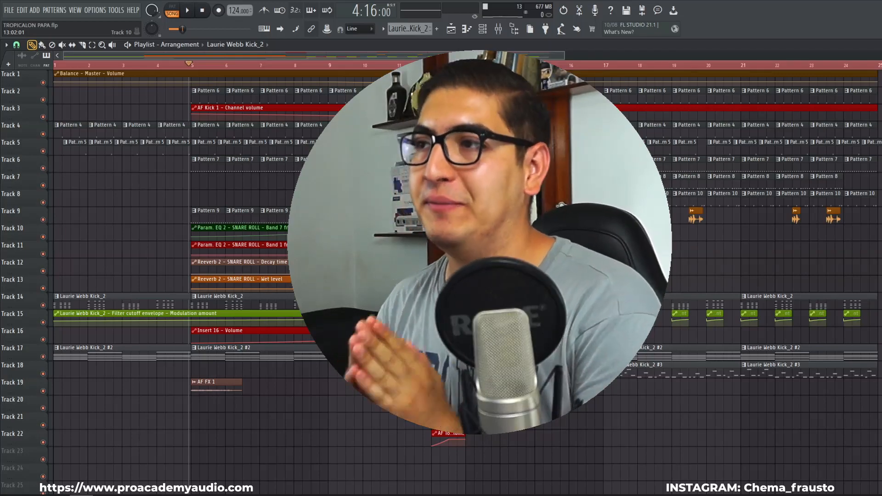
- Enlarge playlist track 1 with the master volume automation and keep the Master track's Fruity Balance open over the playlist
{"action": "left_click_drag", "start_coordinate": [30, 84], "coordinate": [29, 114]}
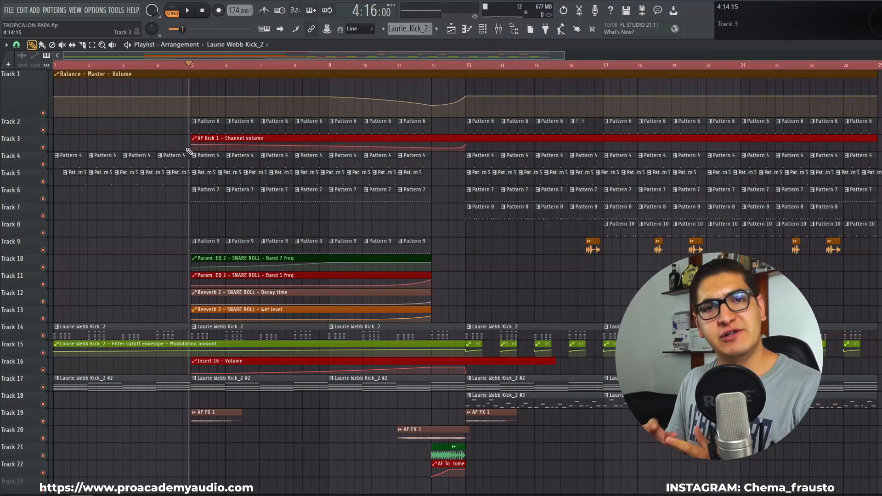
{"action": "key", "text": "F9"}
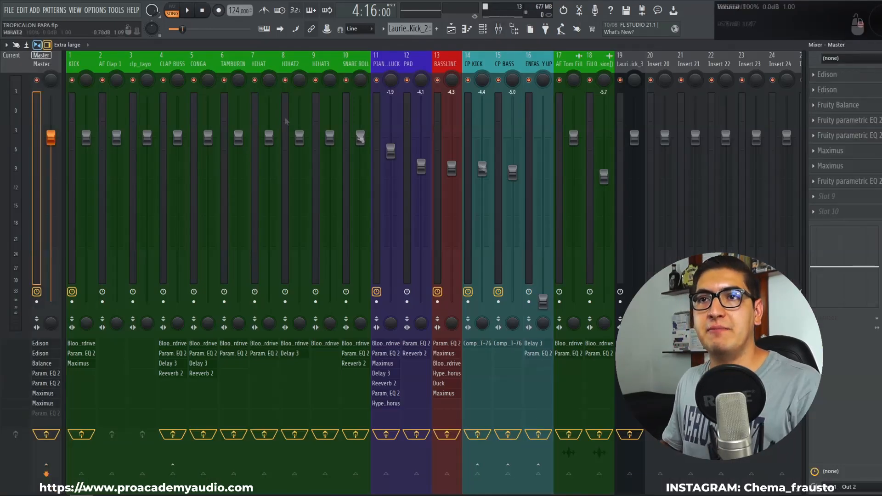
{"action": "left_click", "coordinate": [852, 107]}
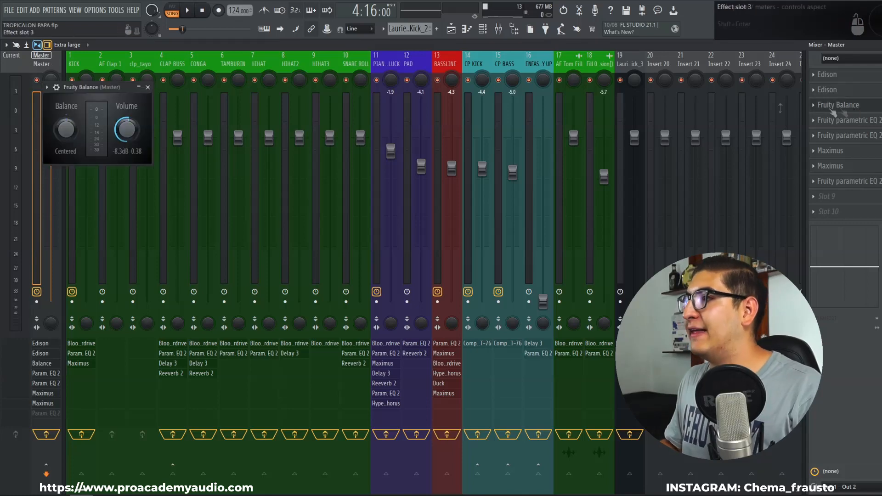
{"action": "key", "text": "F9"}
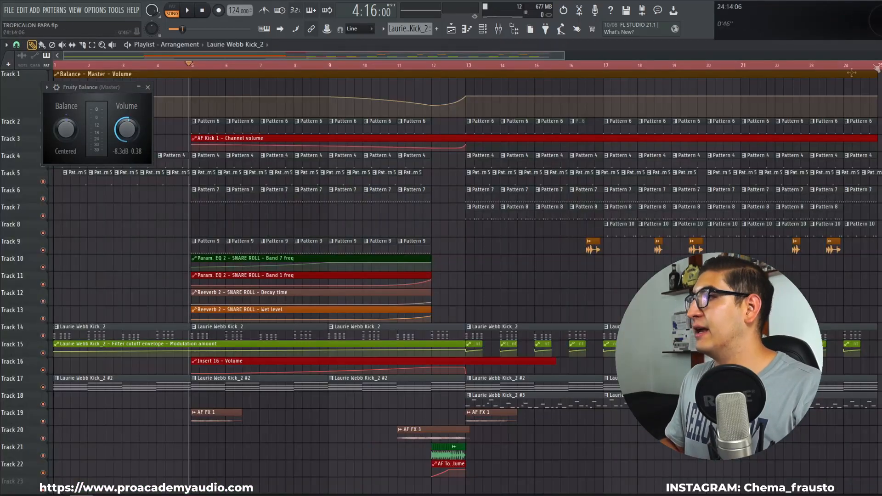
{"action": "left_click_drag", "start_coordinate": [117, 85], "coordinate": [139, 148]}
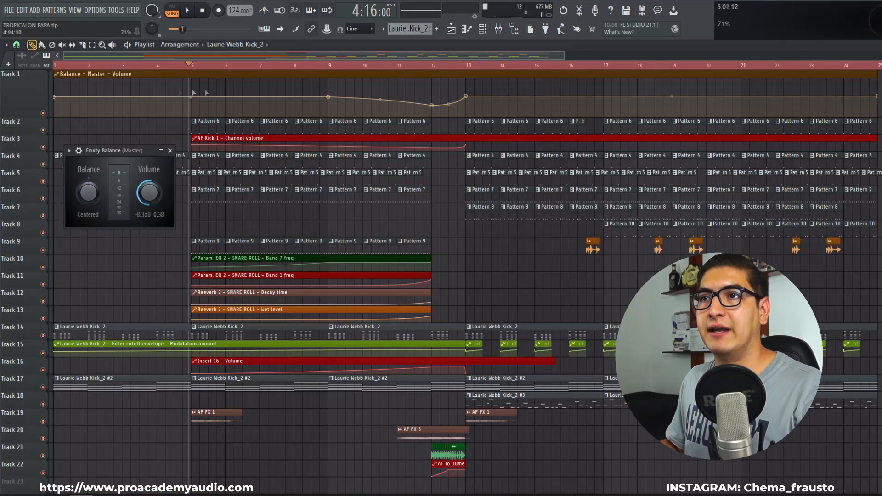
- Audition the arrangement from bar 5 with track 1's master volume automation muted, and re-enable that track
{"action": "mouse_move", "coordinate": [333, 67]}
{"action": "left_mouse_down"}
{"action": "mouse_move", "coordinate": [472, 73]}
{"action": "mouse_move", "coordinate": [331, 64]}
{"action": "left_mouse_up"}
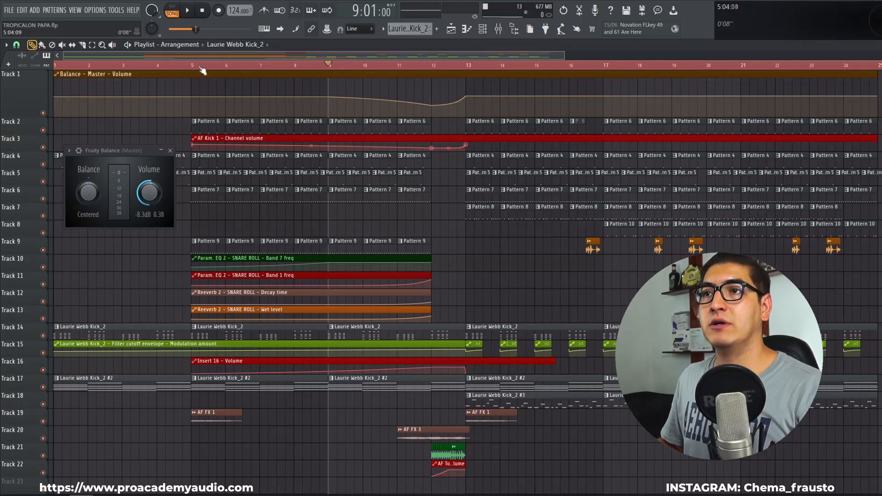
{"action": "left_click", "coordinate": [43, 113]}
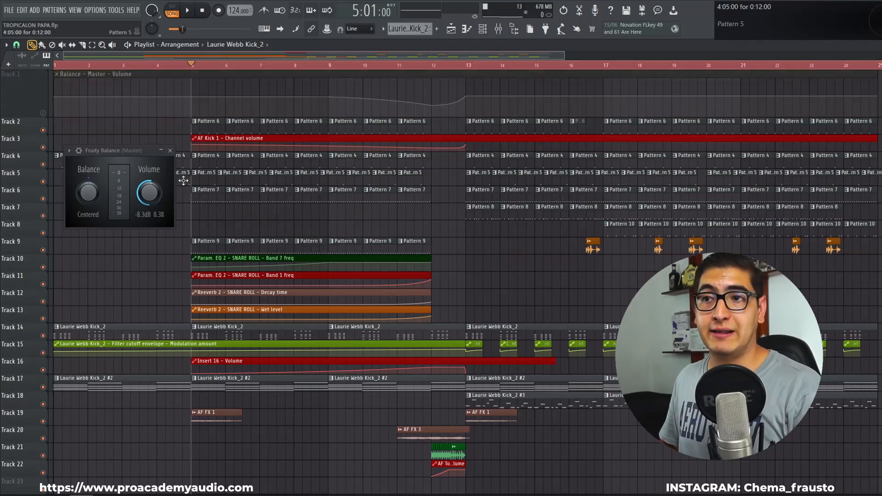
{"action": "key", "text": "space"}
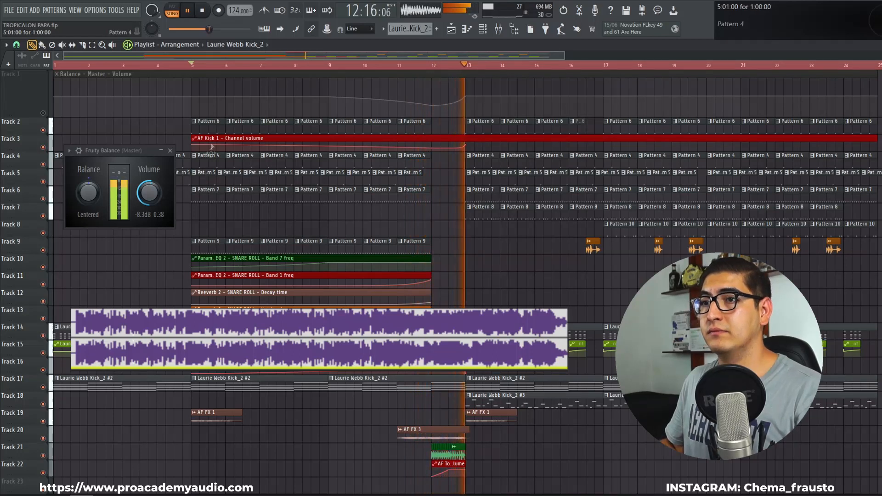
{"action": "left_click", "coordinate": [205, 17]}
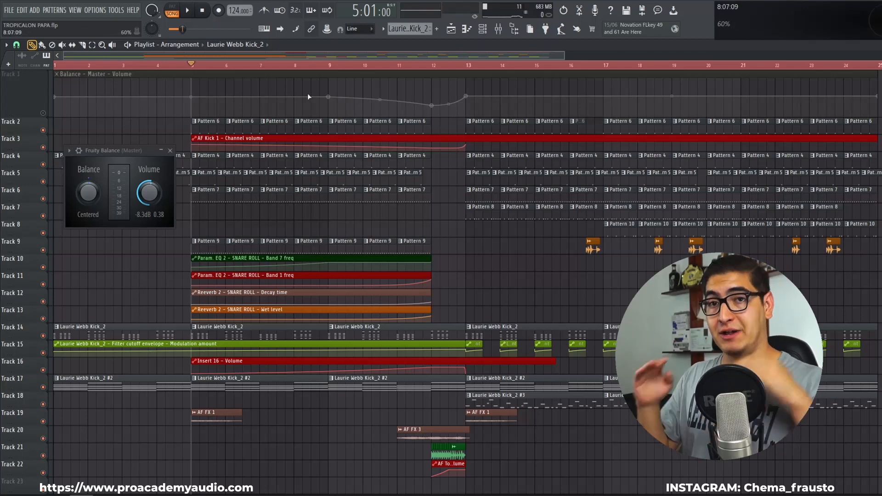
{"action": "left_click", "coordinate": [44, 114]}
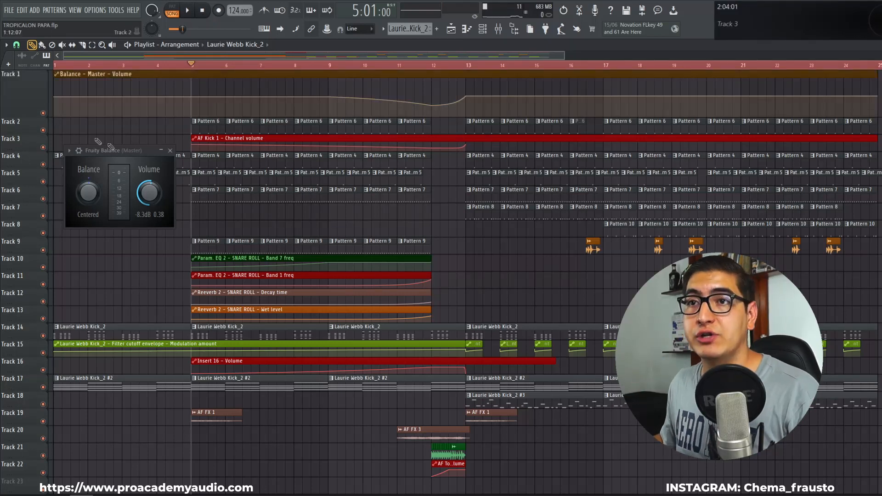
- Review the automation options of Fruity Balance's Volume knob and play the arrangement from bar 5 with its automation active
{"action": "right_click", "coordinate": [153, 190]}
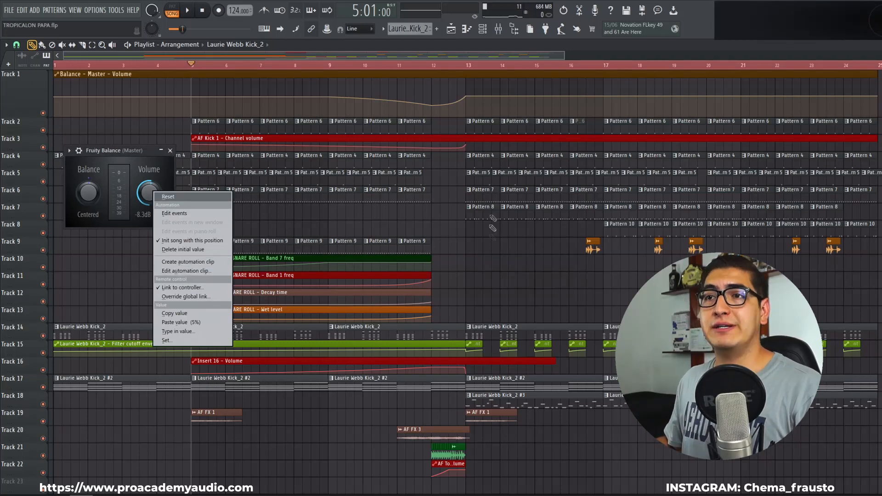
{"action": "left_click", "coordinate": [457, 245]}
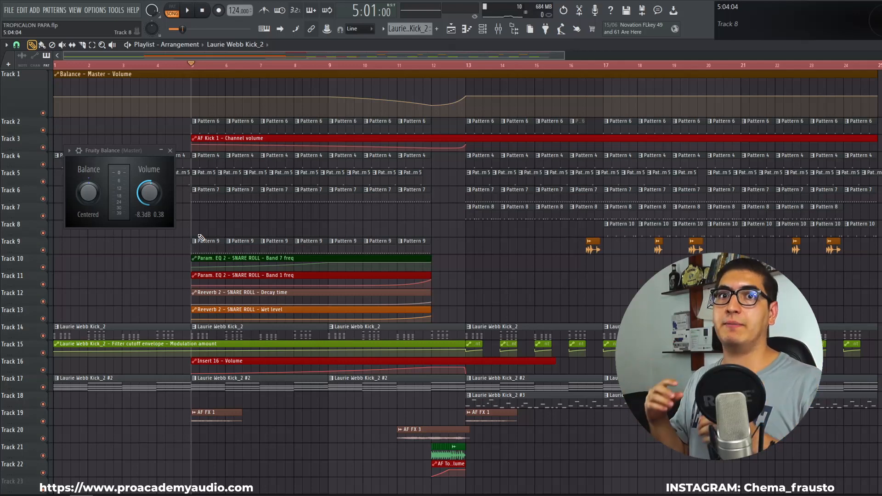
{"action": "key", "text": "space"}
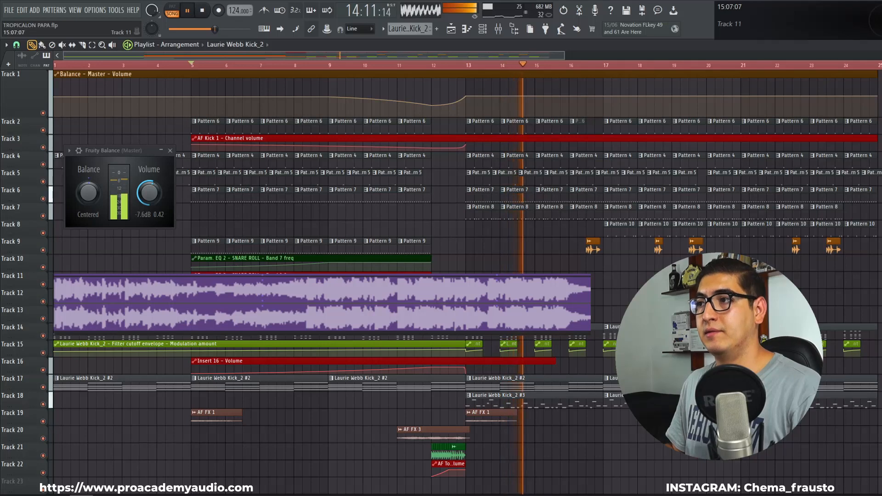
{"action": "key", "text": "space"}
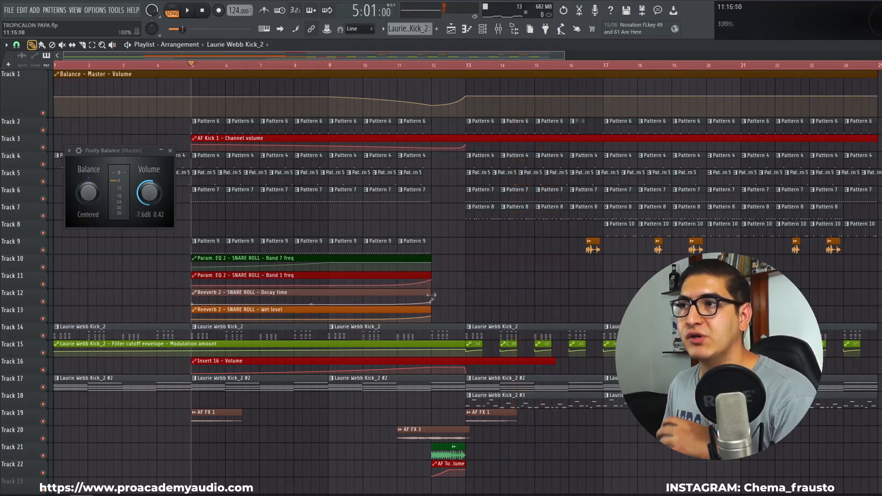
{"action": "key", "text": "F9"}
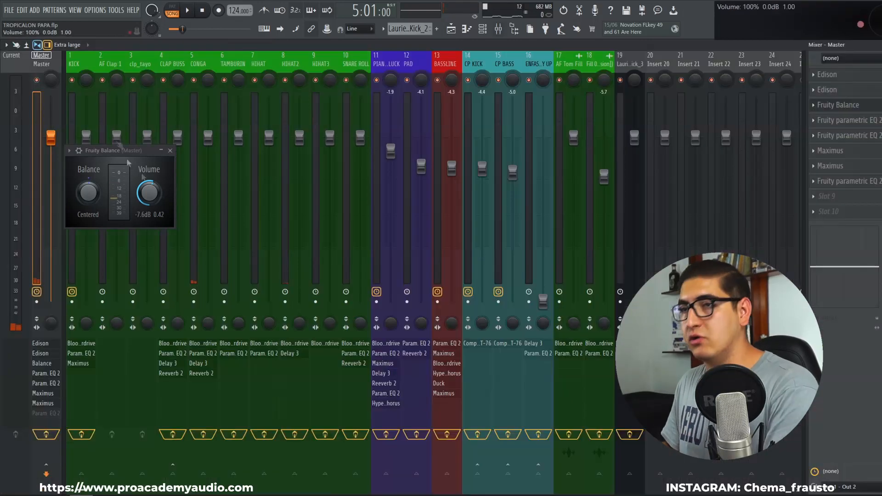
{"action": "key", "text": "F9"}
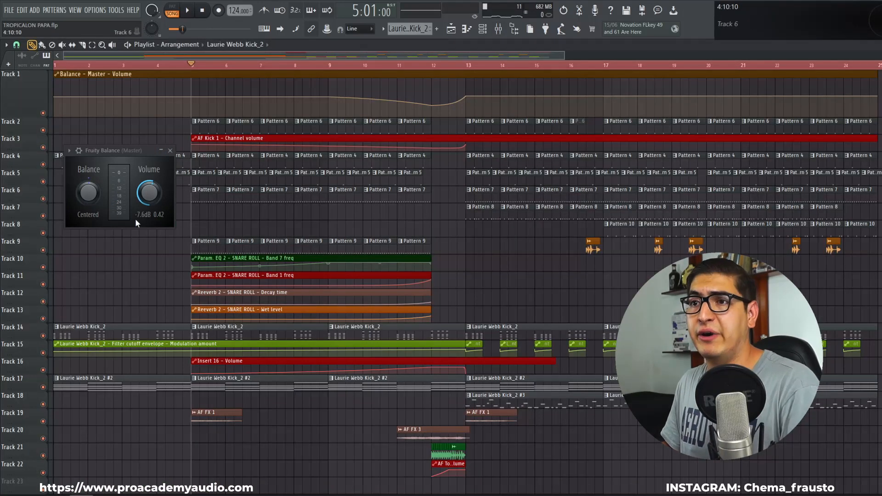